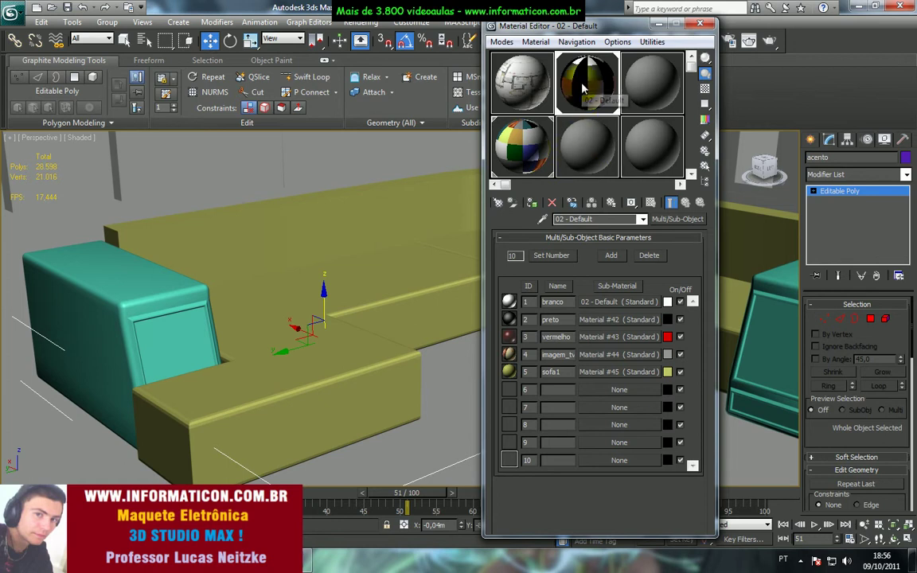
Set the sofa1 sub-material's Specular Level to 54, Glossiness to 1, and its diffuse colour to RGB 93, 95, 50.
click(584, 372)
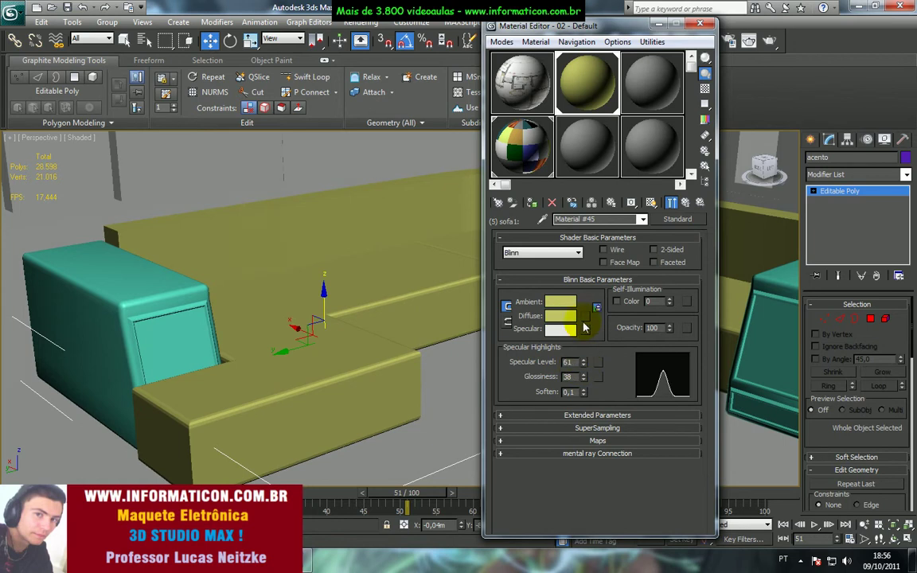
drag(583, 359, 588, 388)
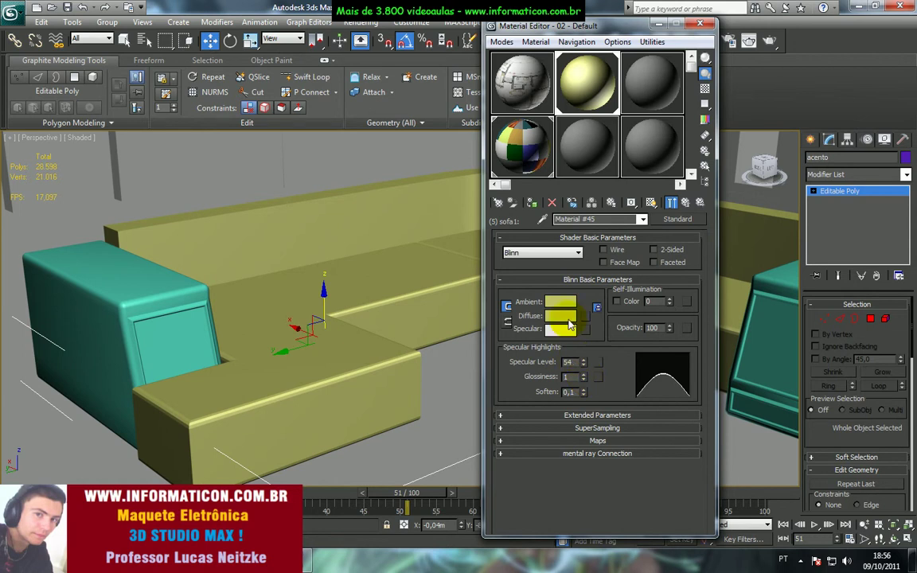
click(570, 324)
click(435, 146)
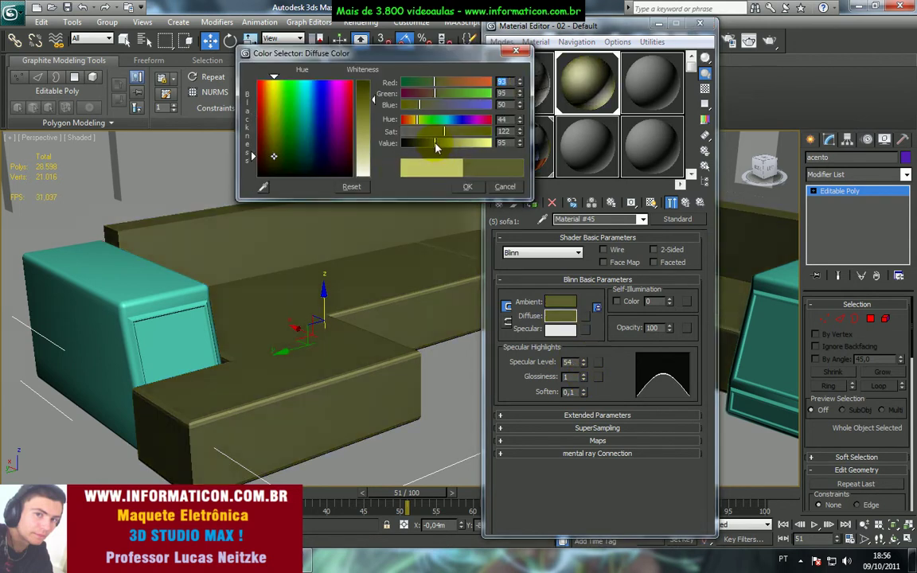
click(465, 186)
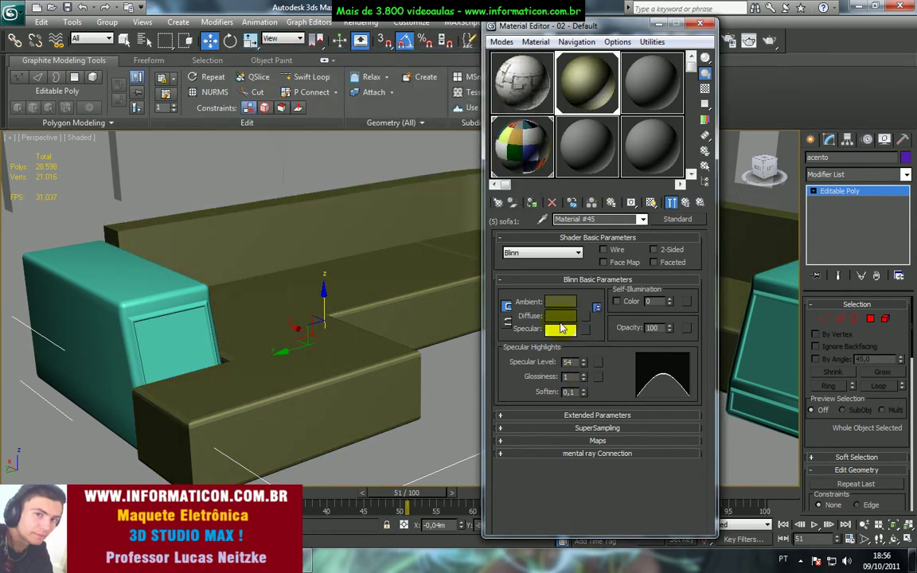
Name sub-material slot 6 of the Multi/Sub-Object material sofa2 and assign it a Standard material.
click(686, 205)
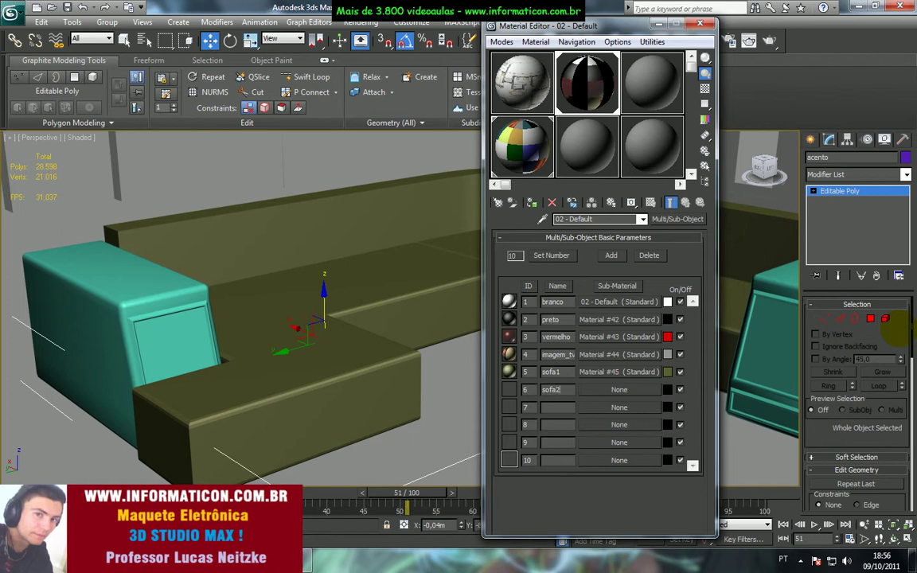
click(641, 390)
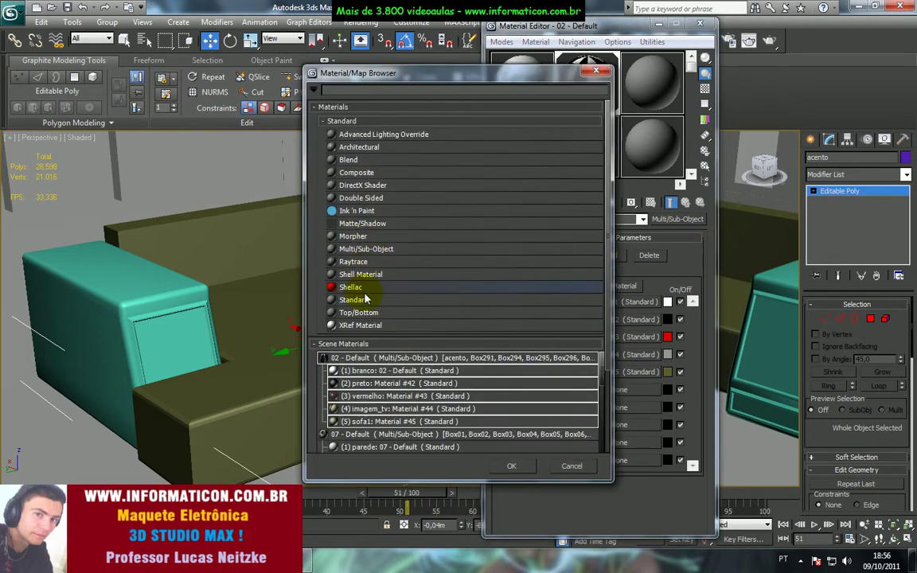
double_click(356, 300)
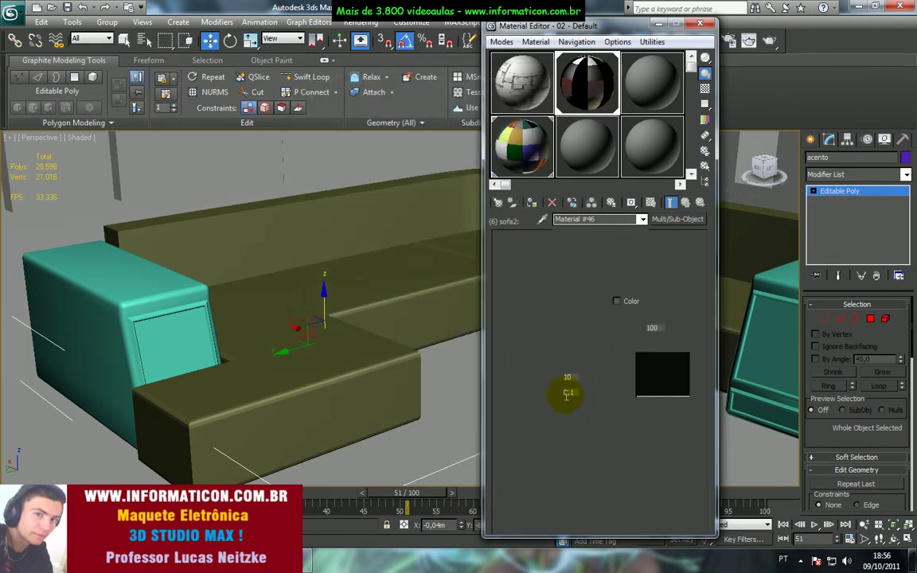
Give the sofa2 sub-material a muted greyish-beige diffuse colour.
click(568, 318)
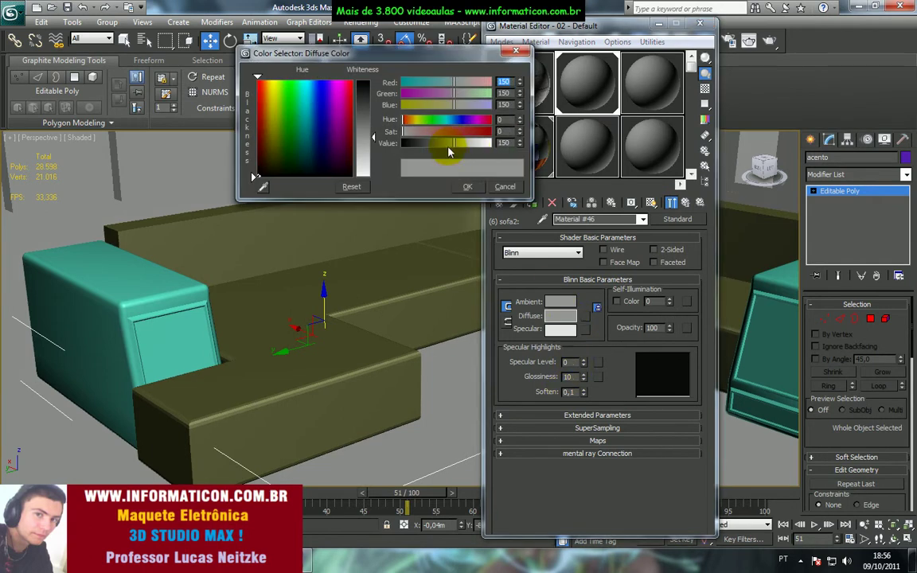
click(270, 106)
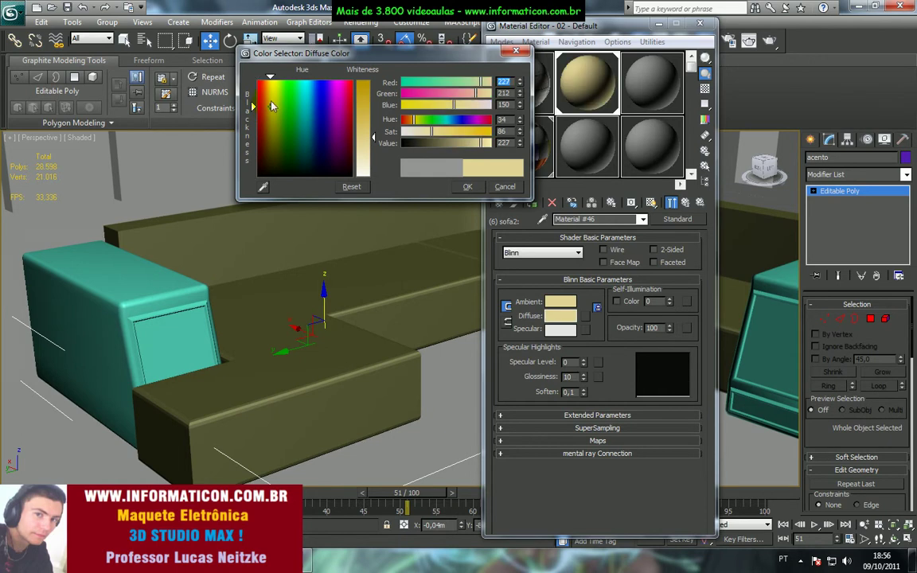
click(470, 132)
drag(469, 143, 404, 135)
click(467, 186)
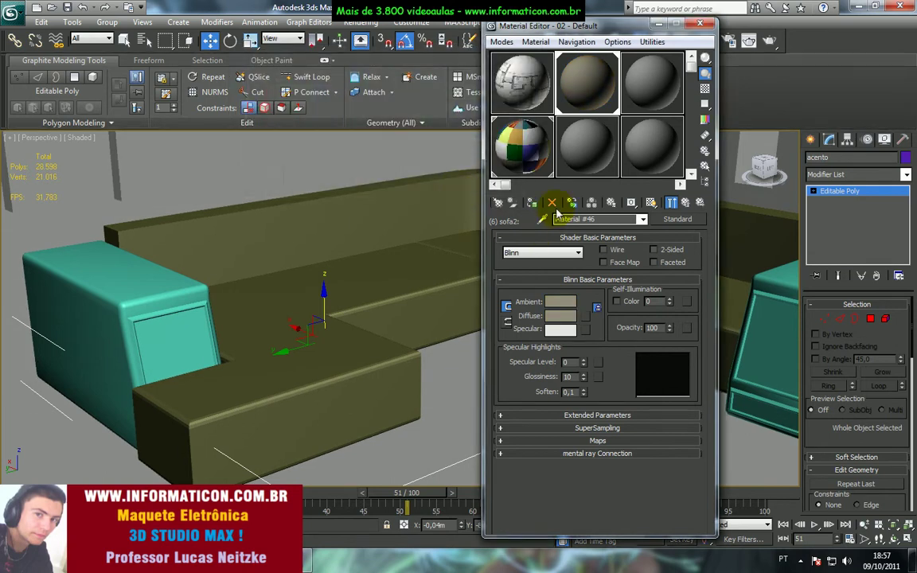
Assign the 02 - Default Multi/Sub-Object material to both sofa armrests and close the Material Editor.
click(112, 303)
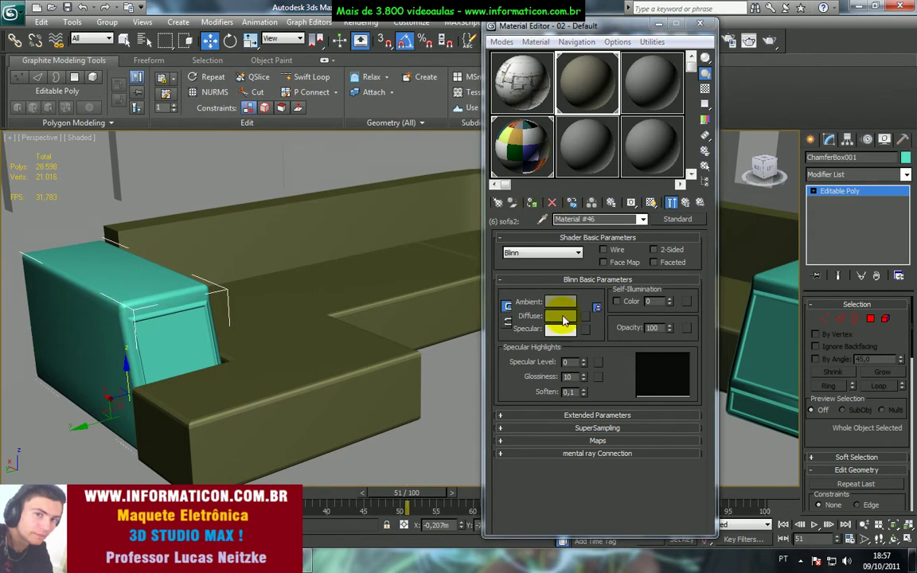
key(alt+Tab)
key(alt+Tab)
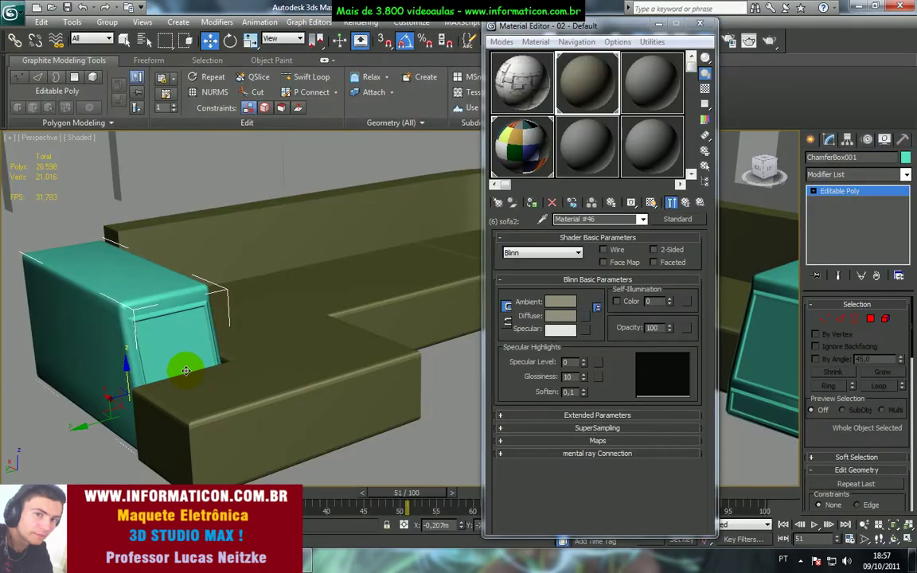
ctrl+click(764, 293)
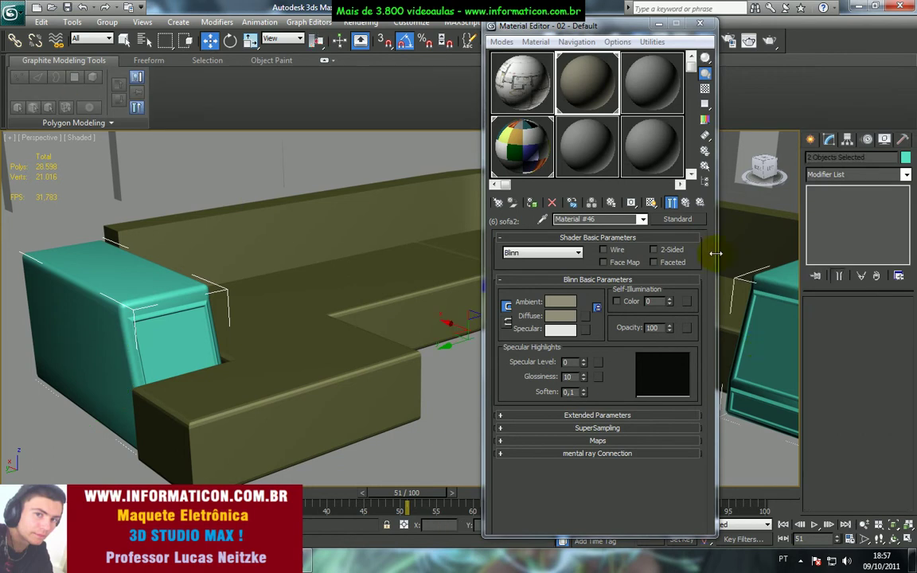
click(675, 202)
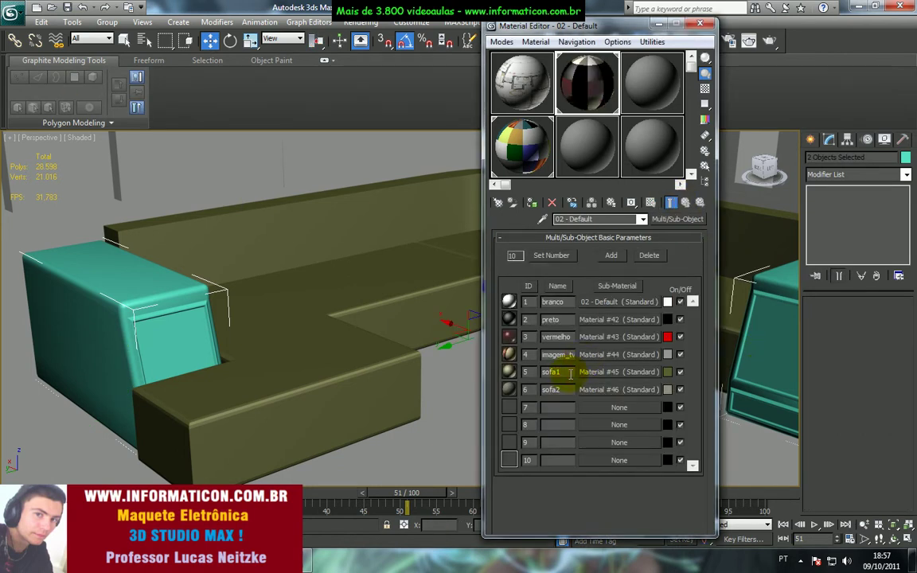
click(531, 203)
click(700, 23)
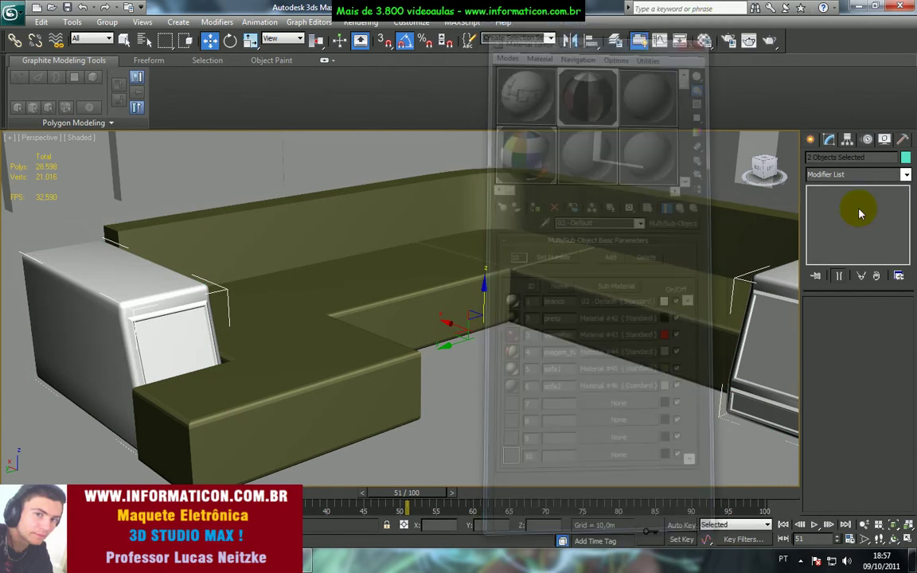
Add a Material modifier to the two selected armrests with Material ID 5.
click(850, 174)
scroll(784, 192, down, 5)
click(779, 190)
click(894, 323)
click(894, 322)
click(894, 322)
click(894, 321)
click(894, 320)
click(894, 320)
click(895, 326)
click(896, 325)
middle_drag(581, 326, 548, 302)
Check the reference sofa photo and return the animation timeline to frame 0.
key(alt+Tab)
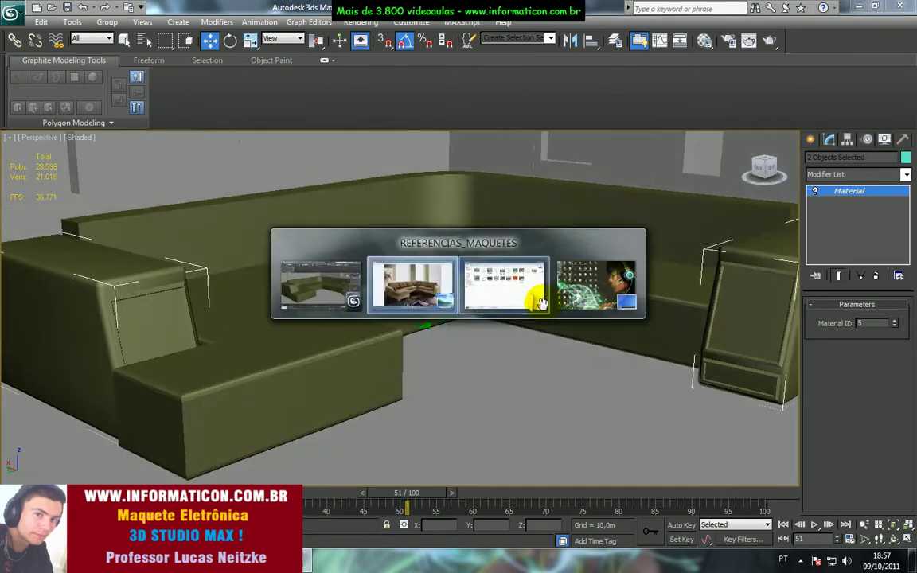
key(alt+Tab)
key(n)
key(n)
drag(407, 492, 14, 476)
Set the sofa1 sub-material's diffuse colour to RGB 182, 185, 97 and both its Specular Level and Glossiness to 0.
key(m)
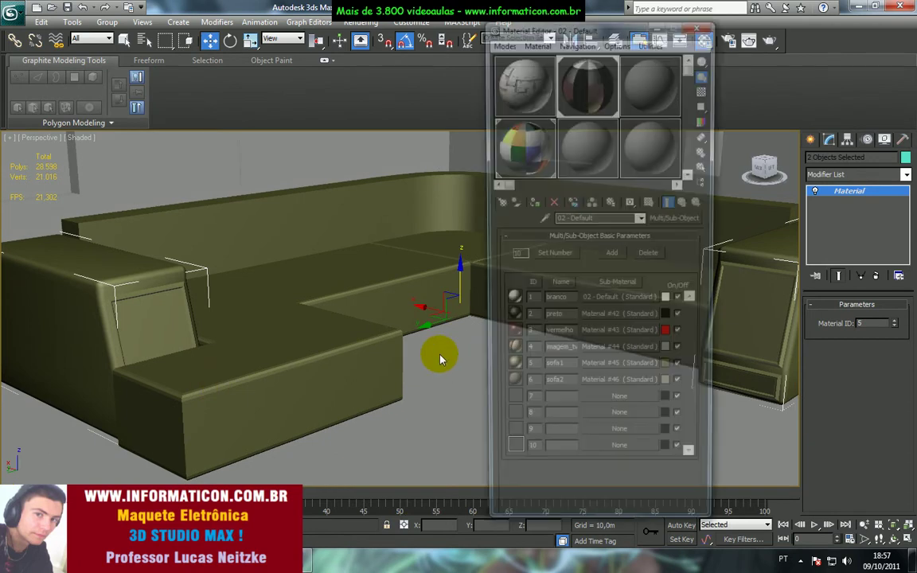
click(591, 371)
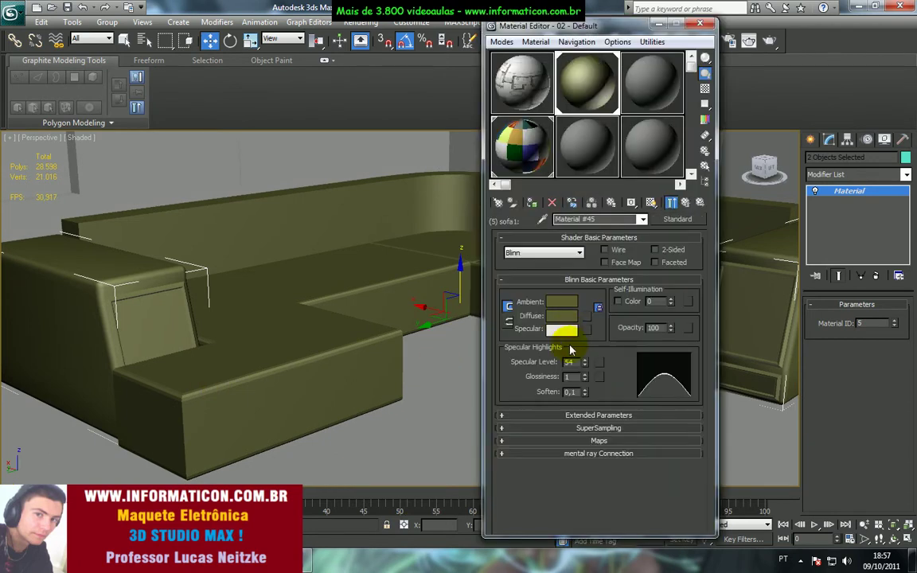
click(566, 319)
drag(434, 144, 467, 146)
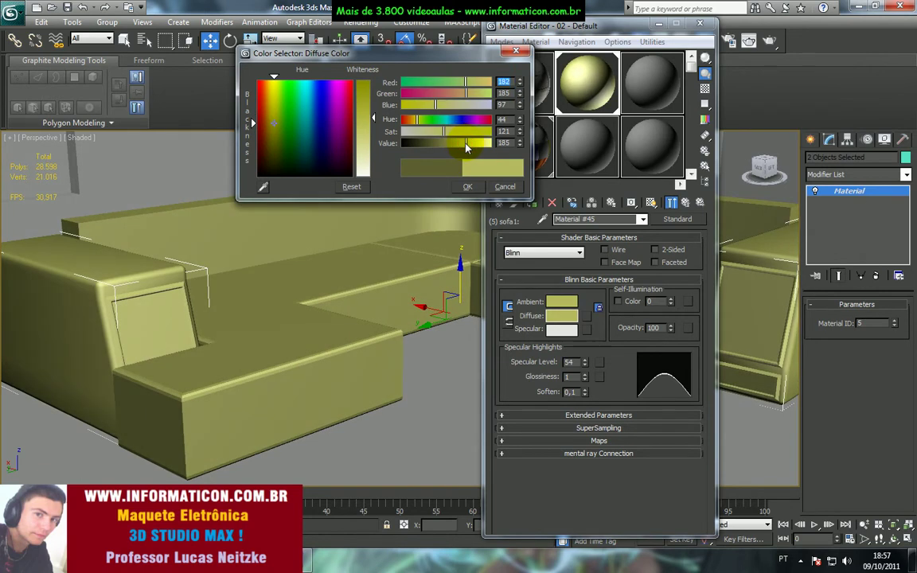
click(467, 186)
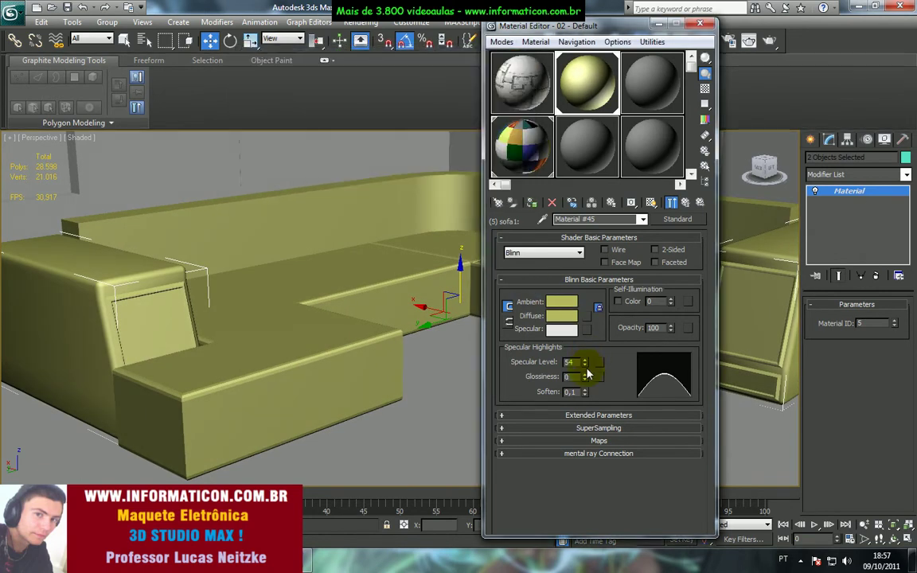
right_click(585, 366)
middle_drag(319, 275, 309, 297)
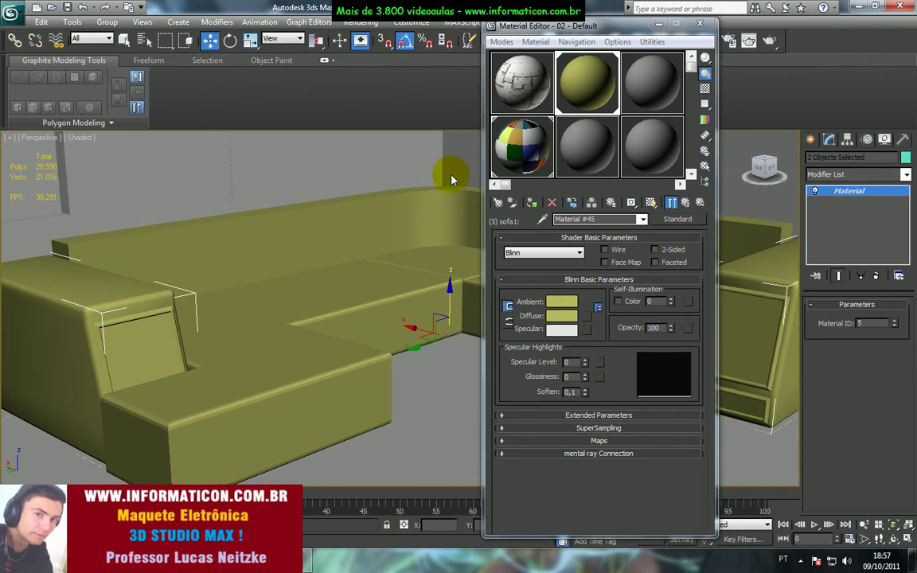
click(700, 24)
scroll(416, 243, up, 5)
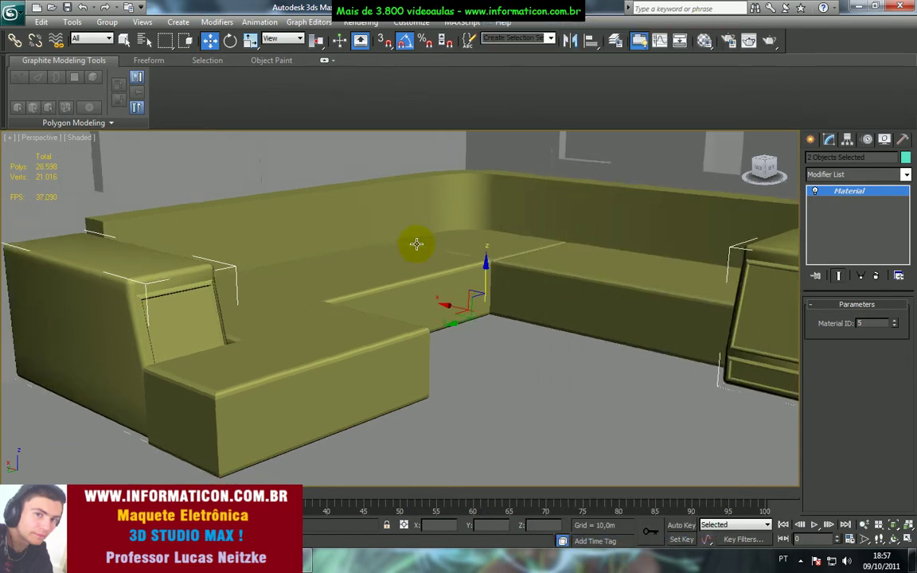
middle_drag(332, 282, 450, 235)
alt+middle_drag(231, 271, 543, 289)
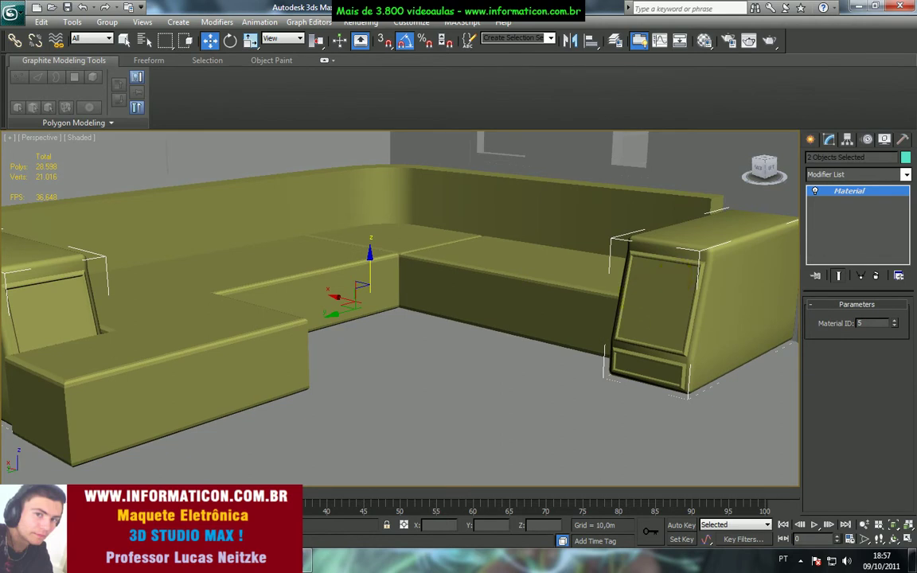
key(F1)
click(261, 24)
text(www.google.com)
key(Return)
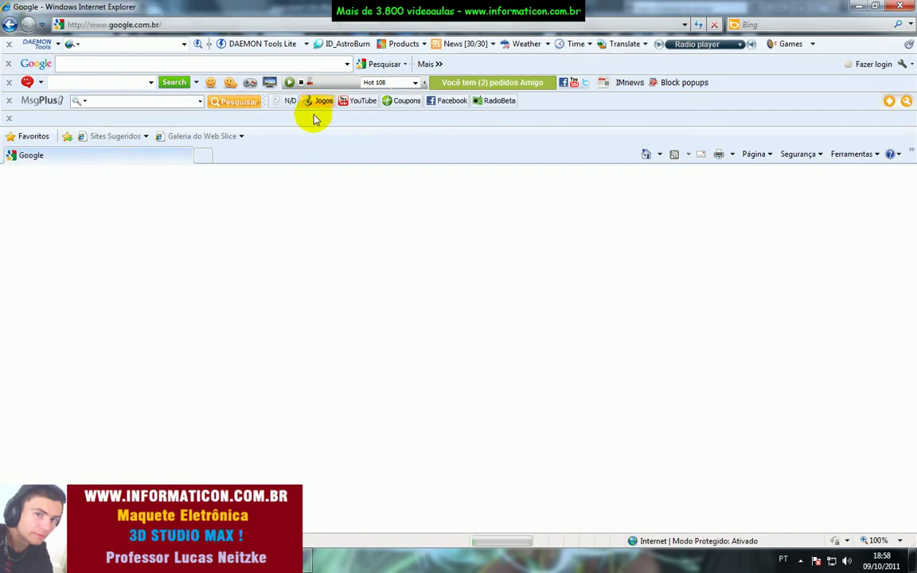
click(646, 218)
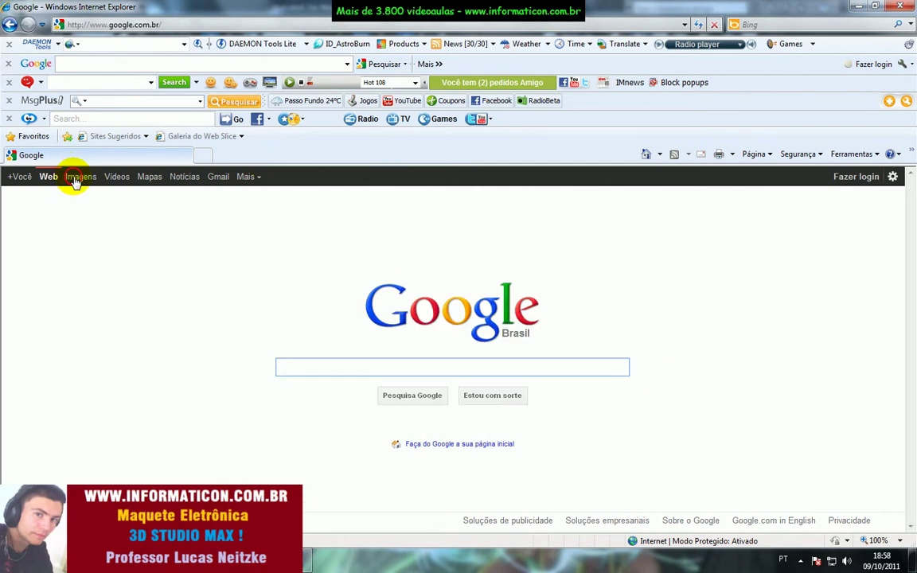
Search Google Images for "textura de vernis" and look through the results.
click(78, 177)
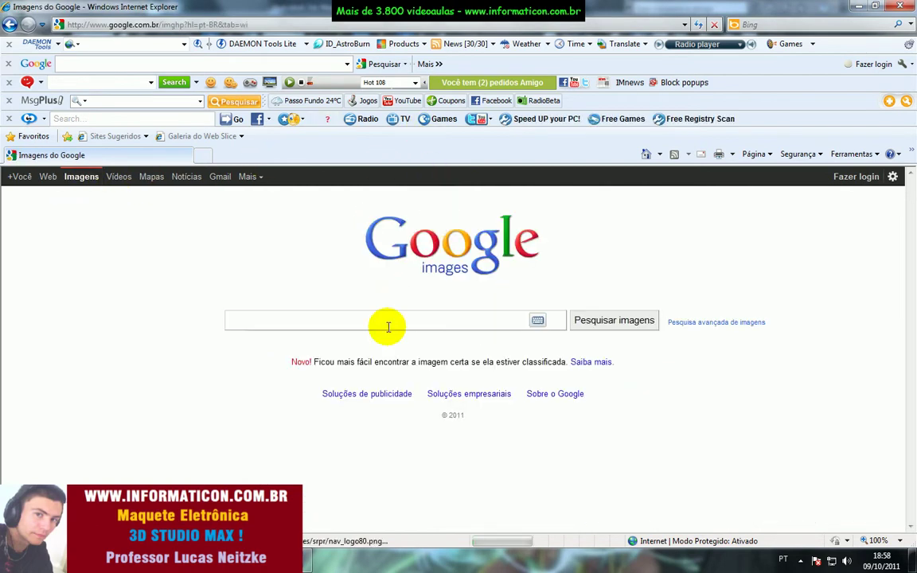
text(te)
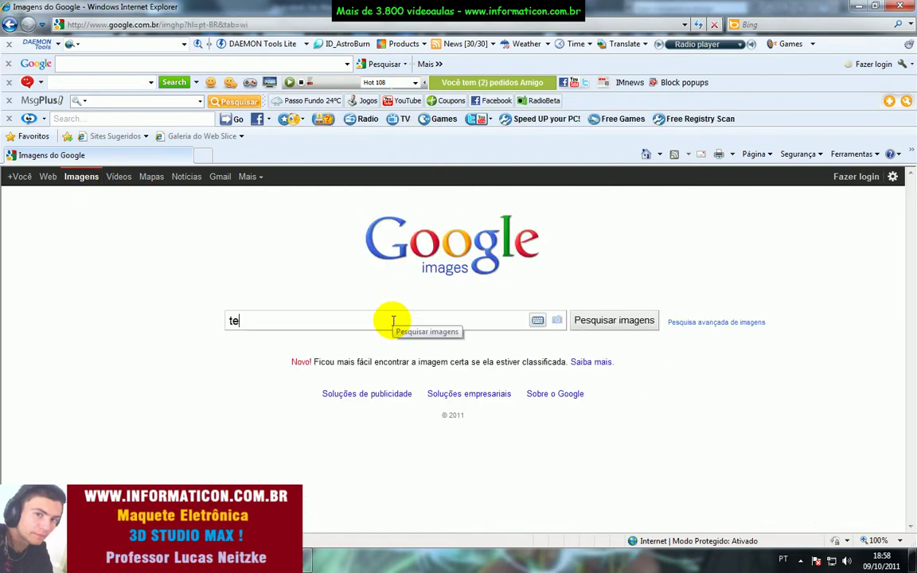
text(xtura de vernis)
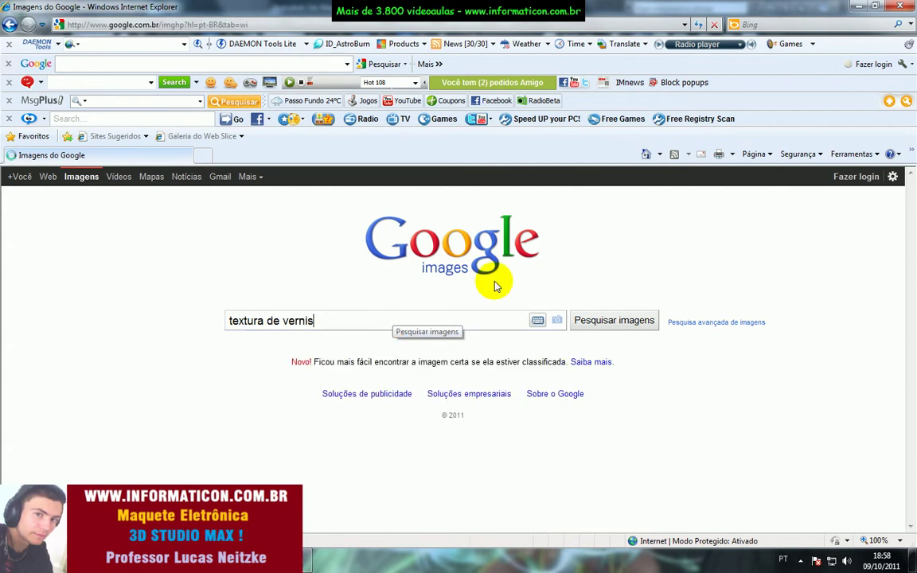
key(Return)
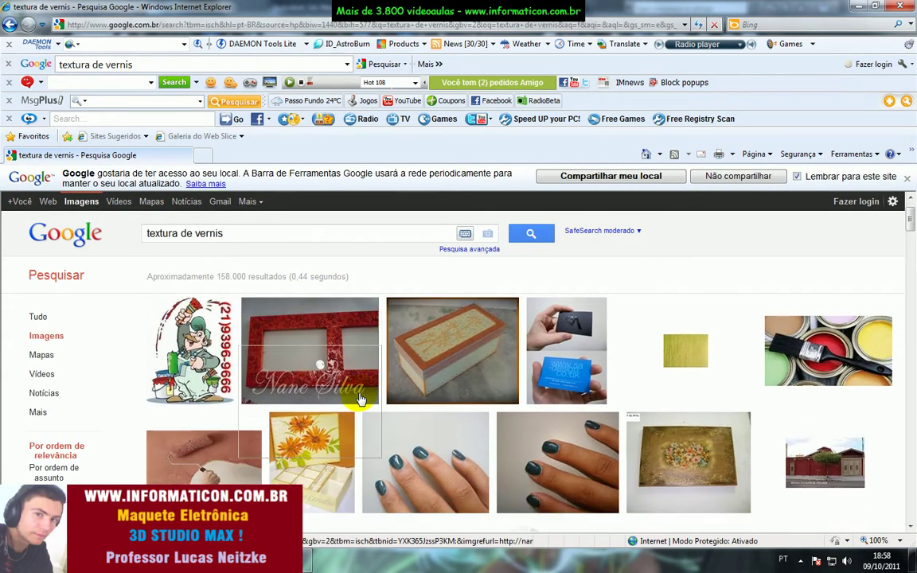
scroll(358, 402, down, 3)
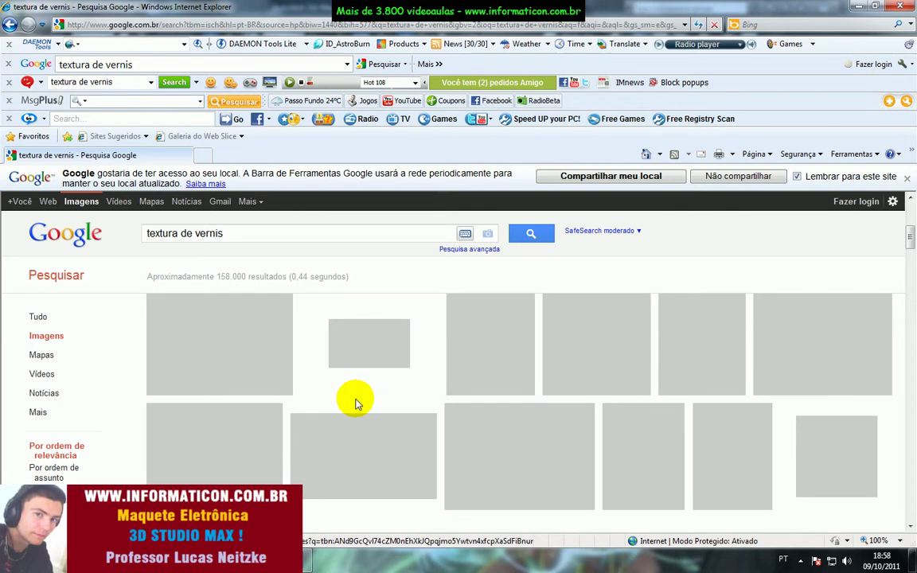
scroll(355, 402, up, 3)
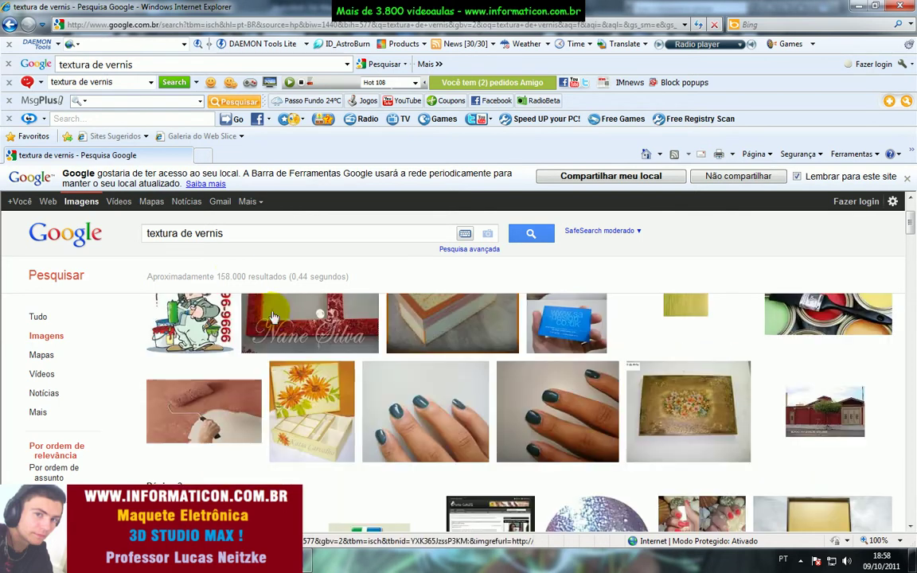
Replace the image search term with "madeira textura" and run the search.
click(248, 235)
drag(247, 234, 114, 239)
text(ma)
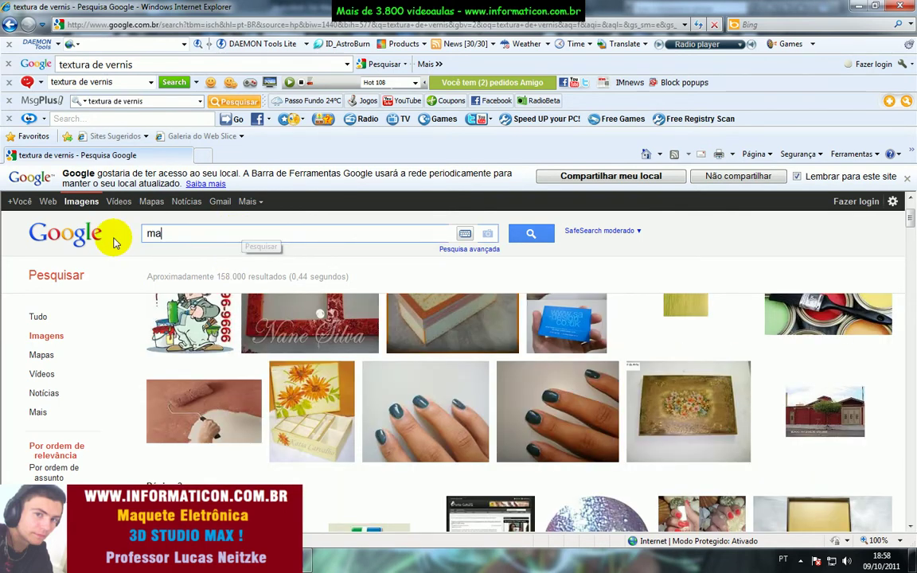
text(deira)
key(BackSpace)
key(BackSpace)
text(ira textu)
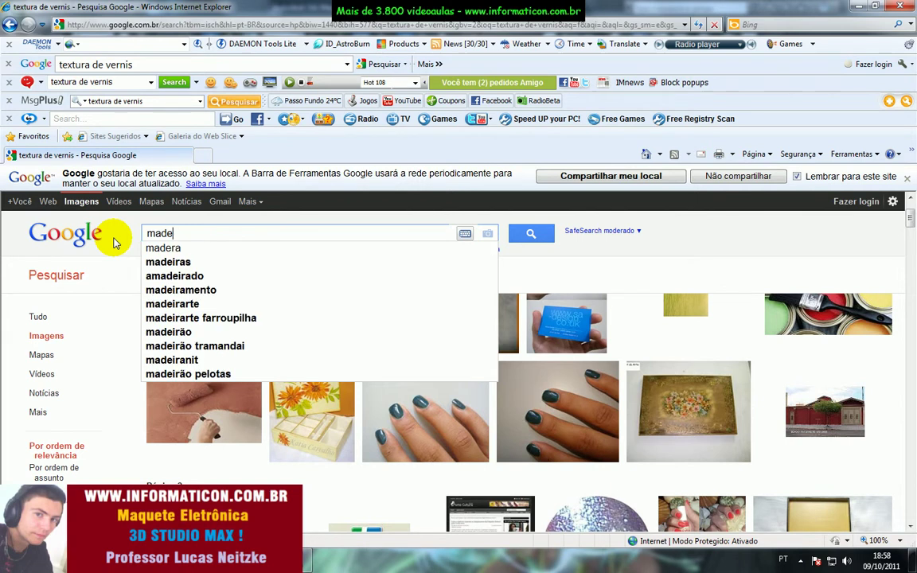
text(ra)
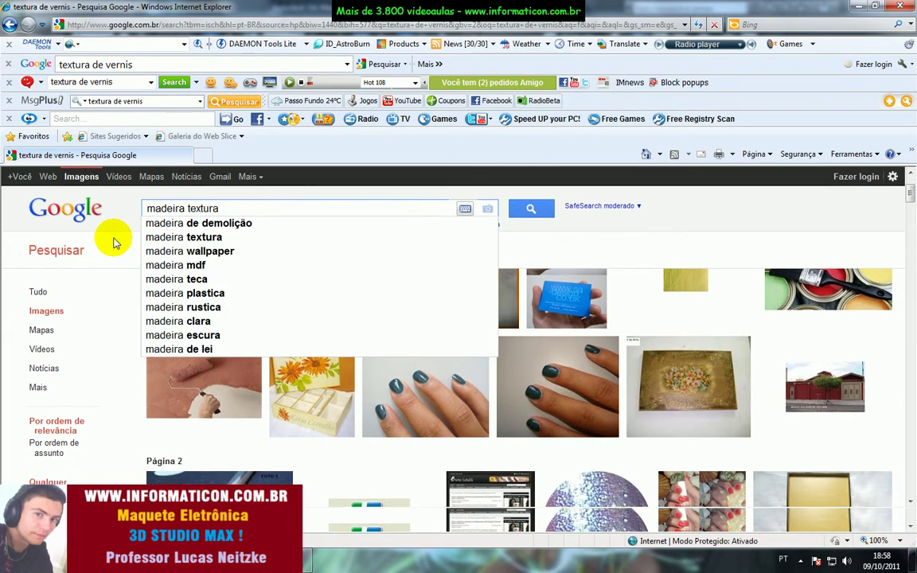
click(147, 233)
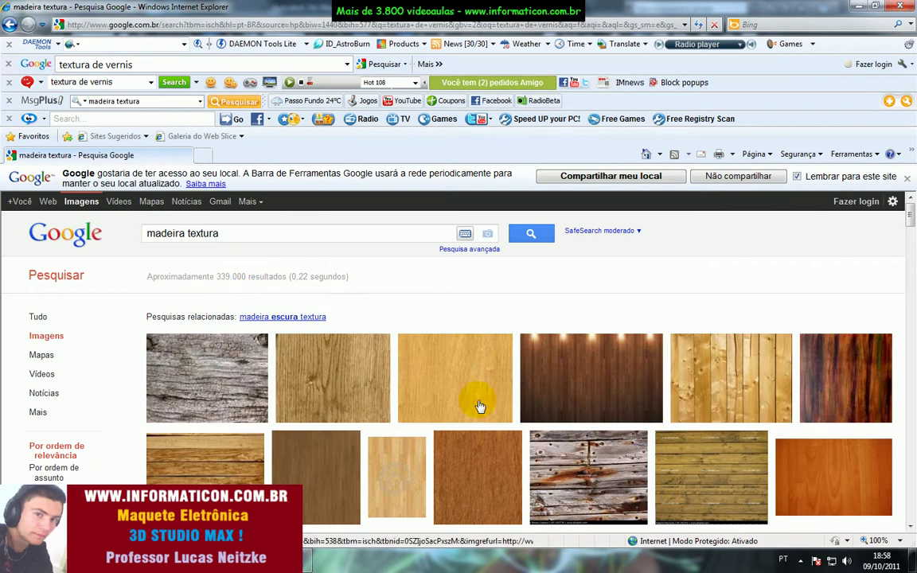
Look through the "madeira textura" image results for a suitable wood texture.
mouse_move(480, 408)
scroll(490, 411, down, 3)
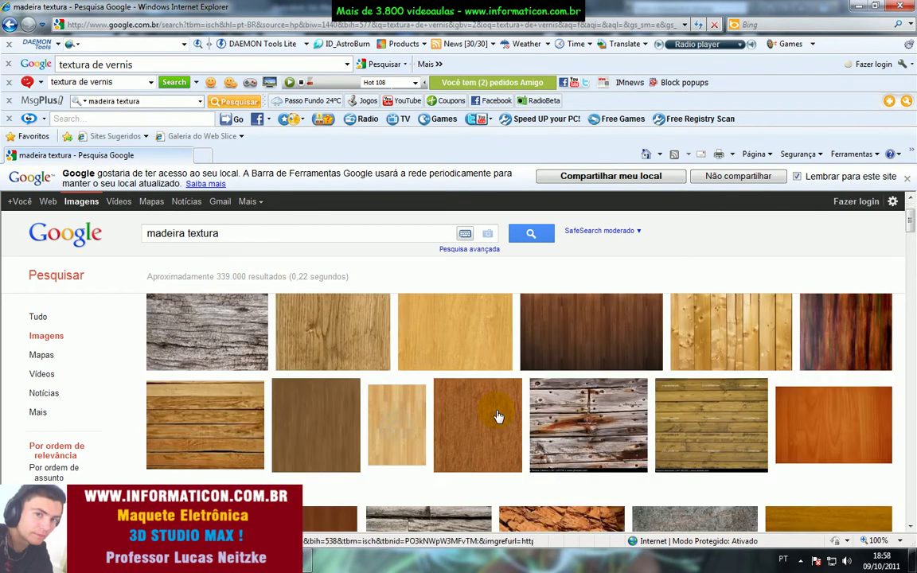
scroll(498, 417, down, 2)
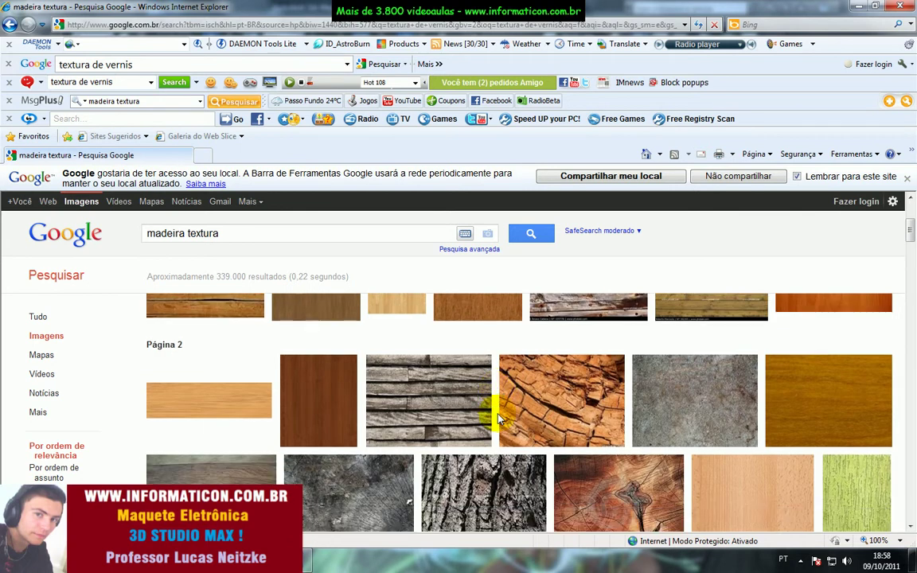
scroll(477, 406, down, 1)
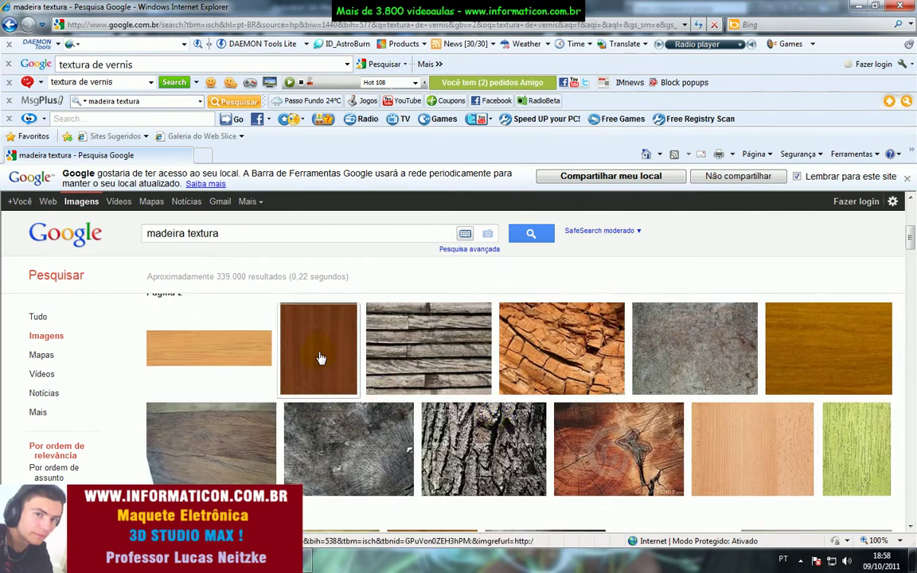
scroll(333, 360, down, 1)
scroll(333, 361, down, 3)
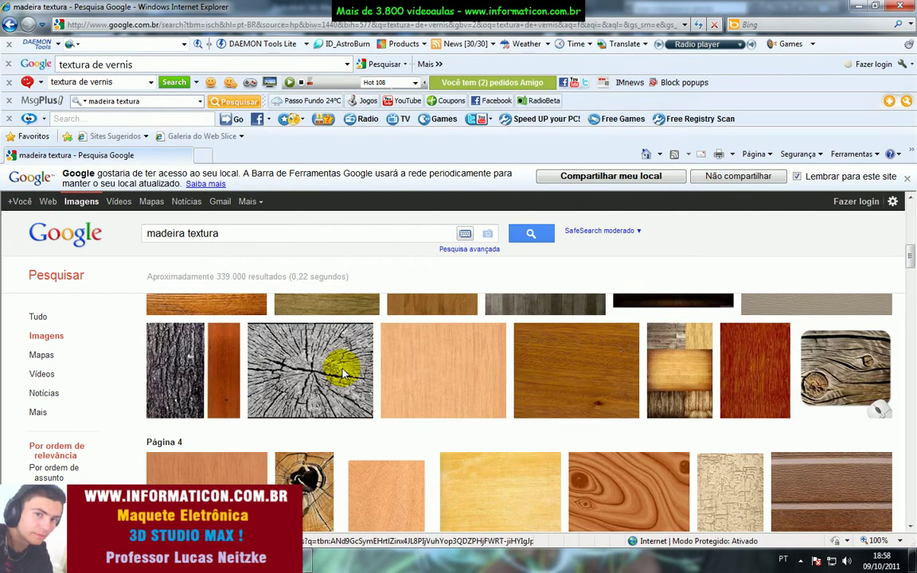
scroll(813, 399, down, 5)
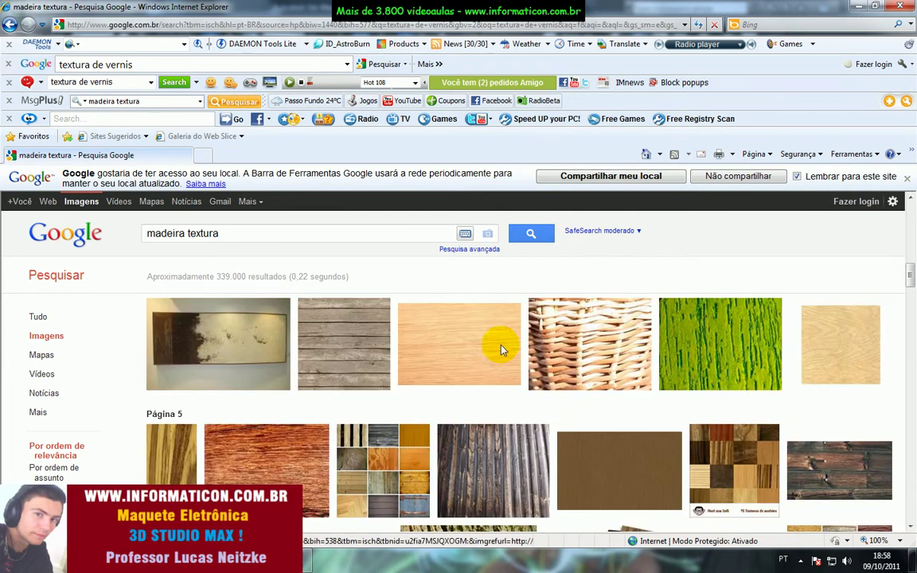
Extend the image search to "madeira textura sofa" and look through the results.
click(249, 232)
text(sofa)
key(Return)
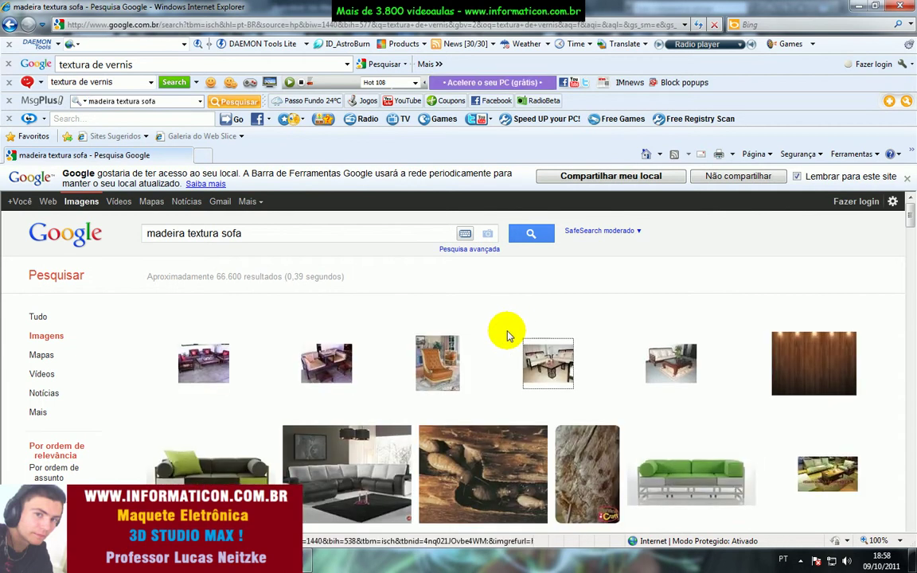
scroll(508, 338, down, 5)
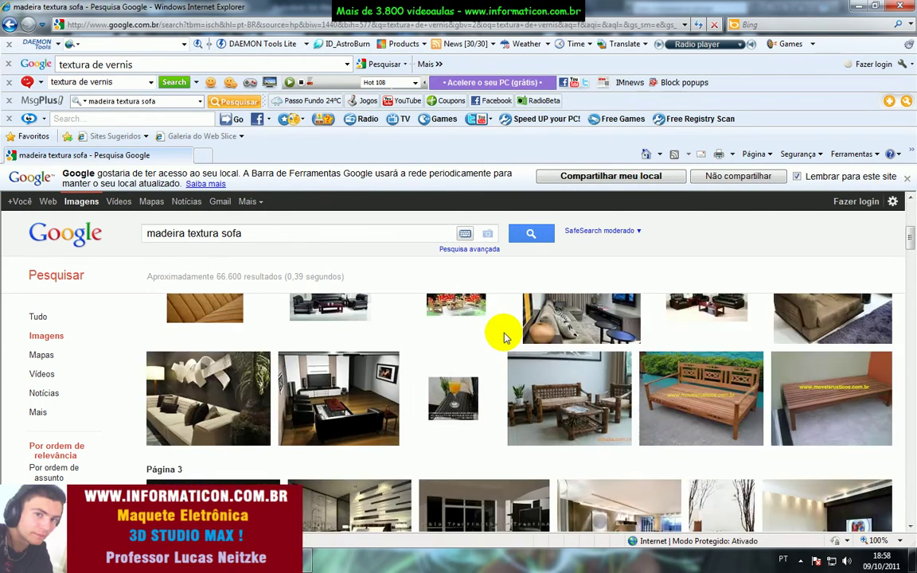
scroll(502, 338, down, 2)
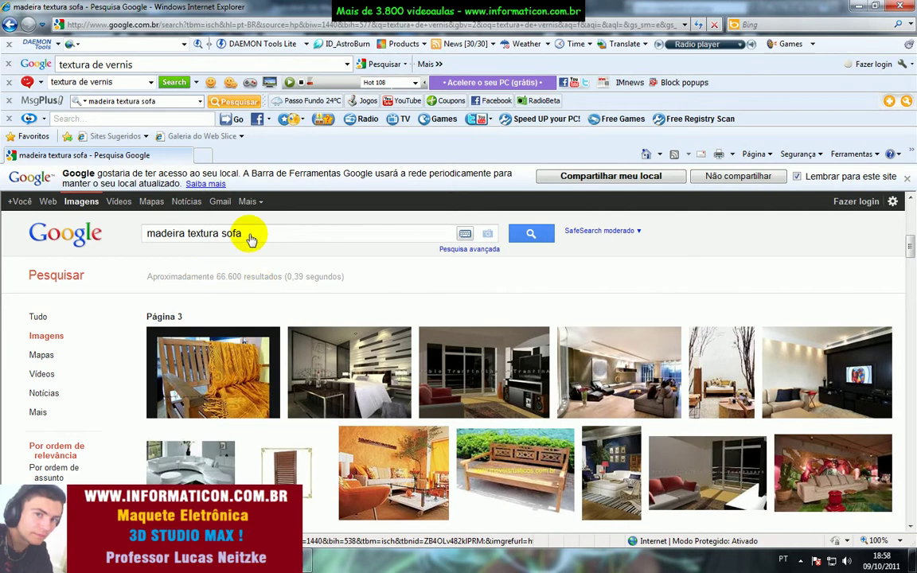
Change the image search to "madeira textura vernis" and look through the result pages for a varnished wood texture.
scroll(241, 235, up, 3)
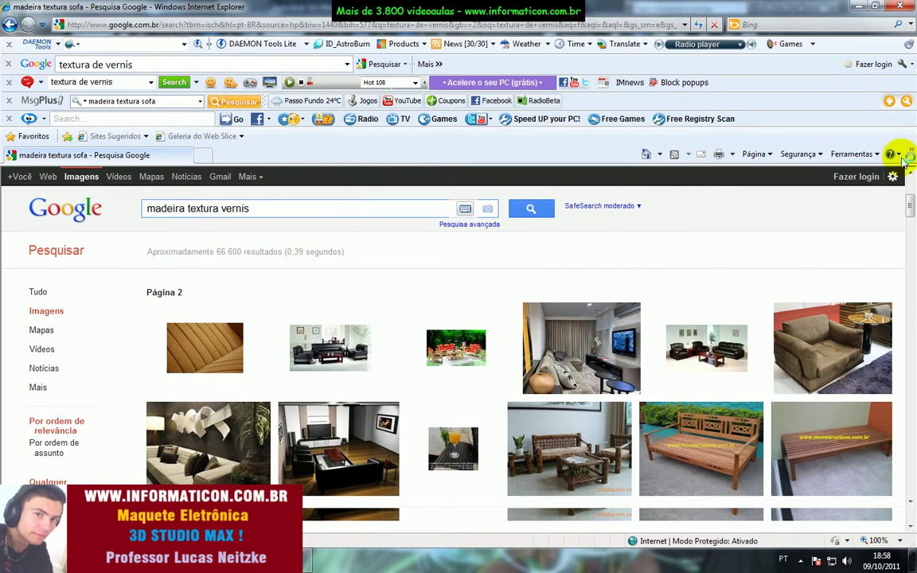
key(Return)
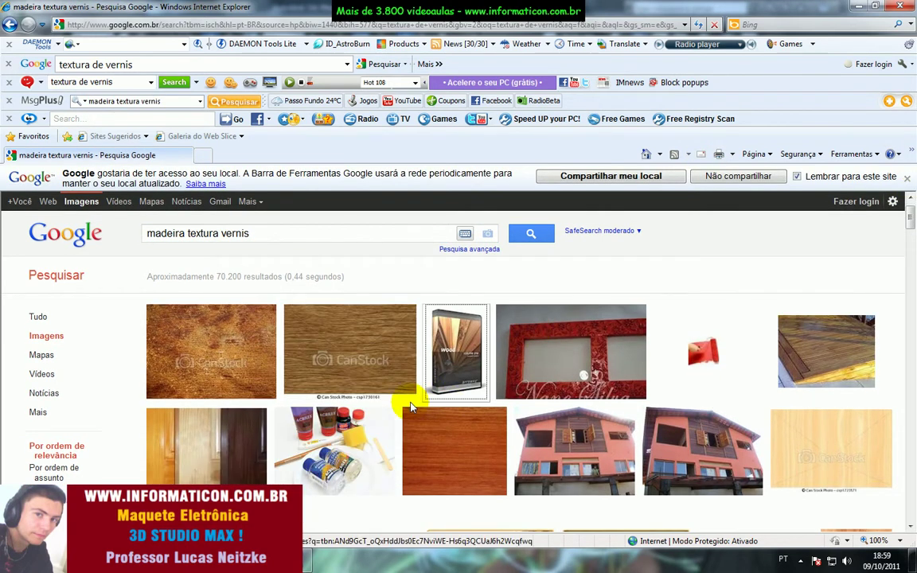
scroll(350, 405, down, 3)
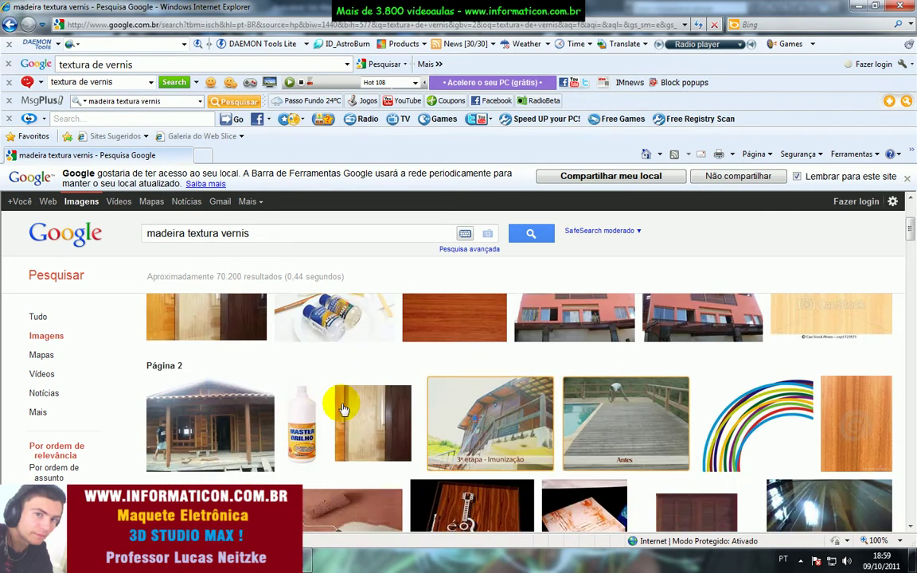
scroll(344, 409, down, 4)
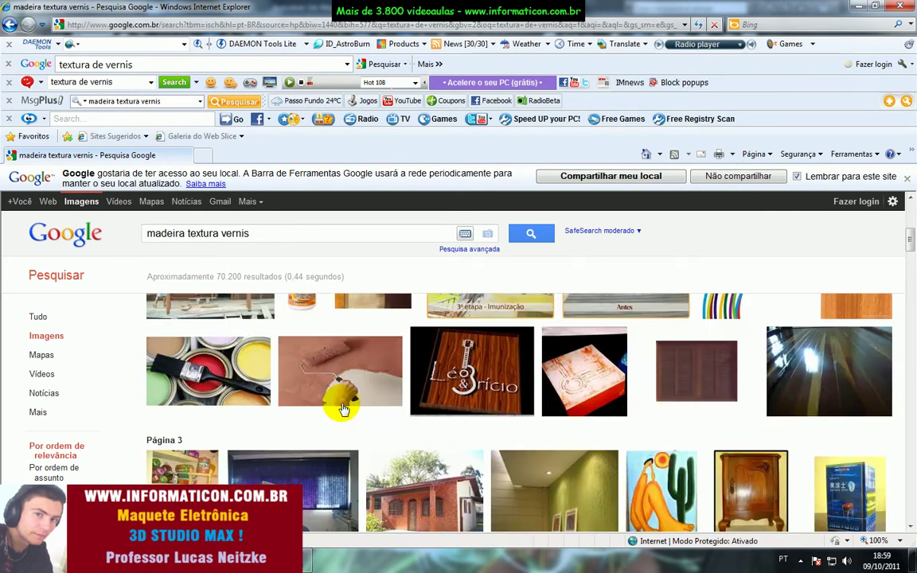
scroll(342, 409, down, 12)
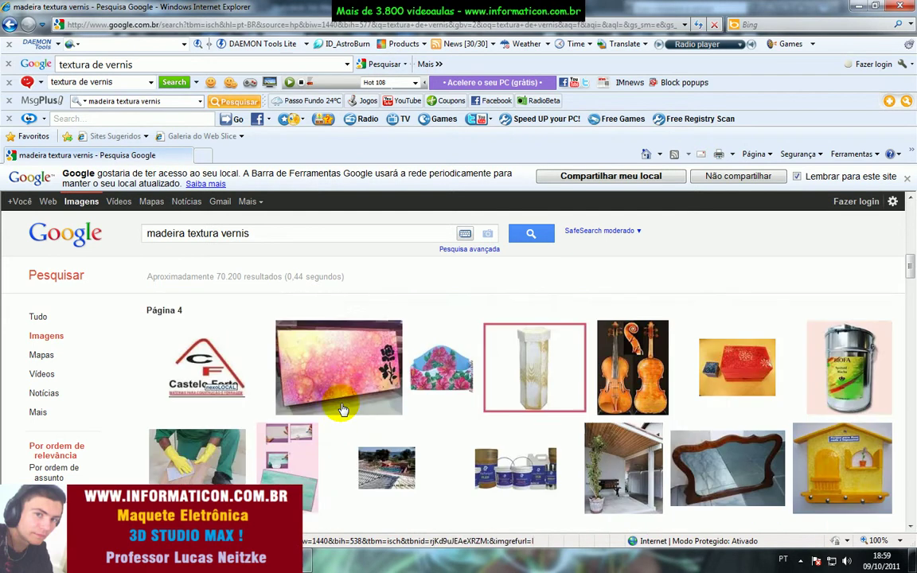
scroll(339, 410, down, 8)
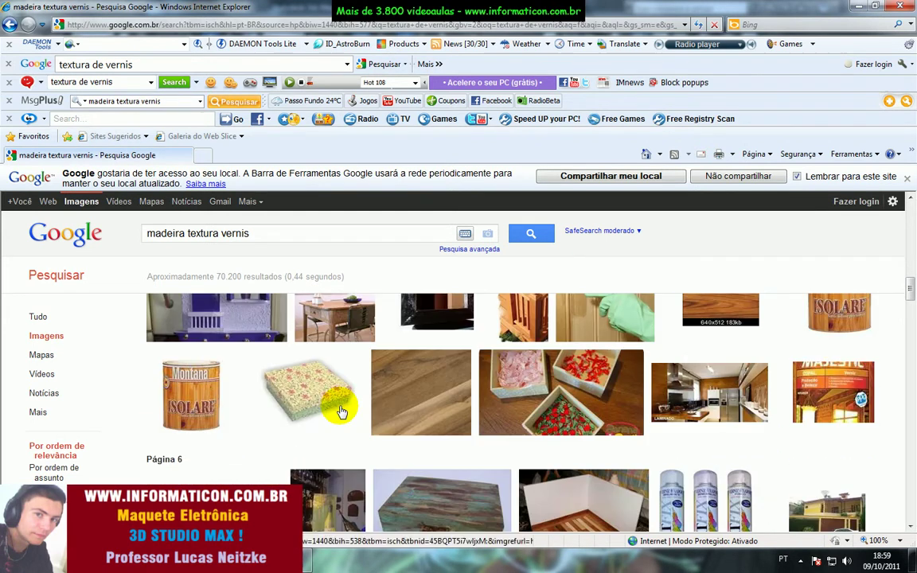
scroll(340, 414, down, 4)
scroll(341, 417, down, 9)
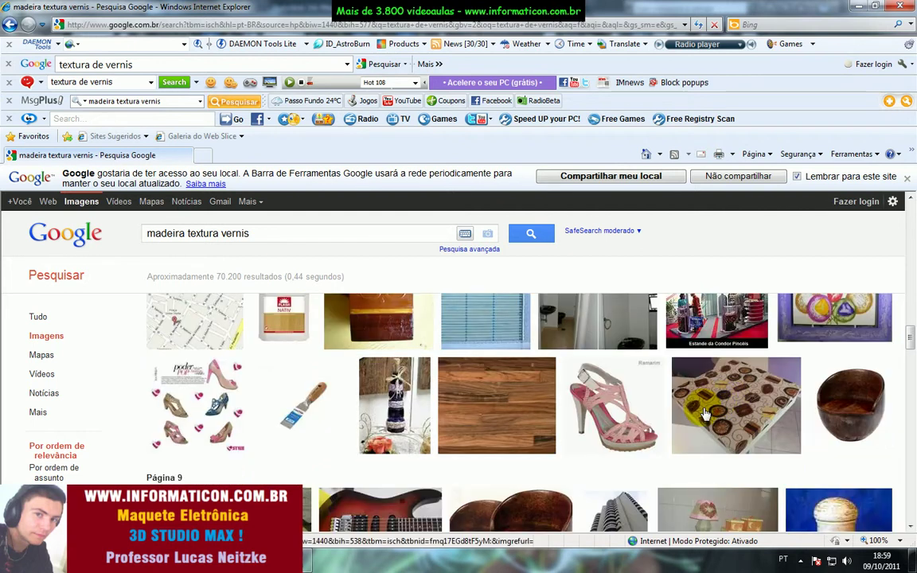
scroll(909, 341, down, 6)
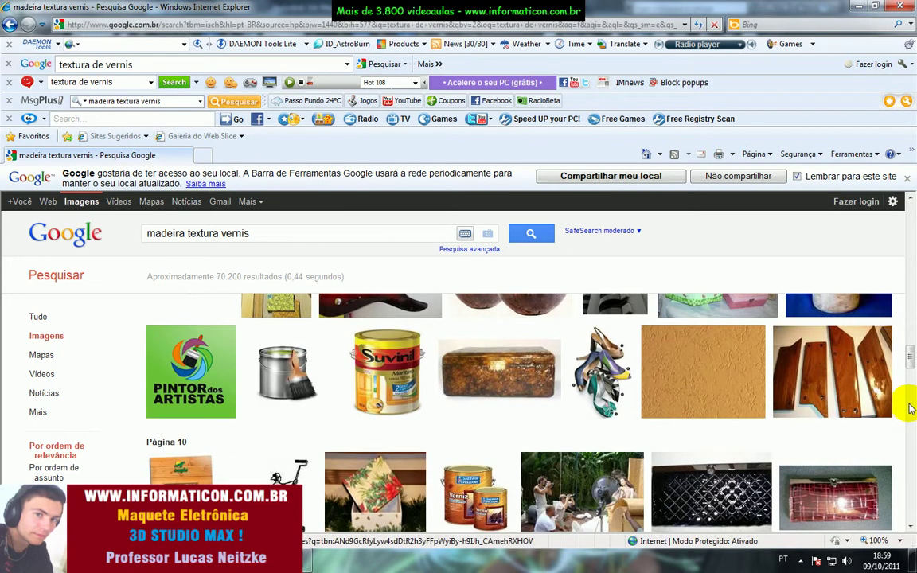
Remove "vernis" from the search term and search images for "madeira textura" again.
drag(909, 360, 909, 272)
drag(262, 231, 237, 232)
key(BackSpace)
key(BackSpace)
key(BackSpace)
key(BackSpace)
key(BackSpace)
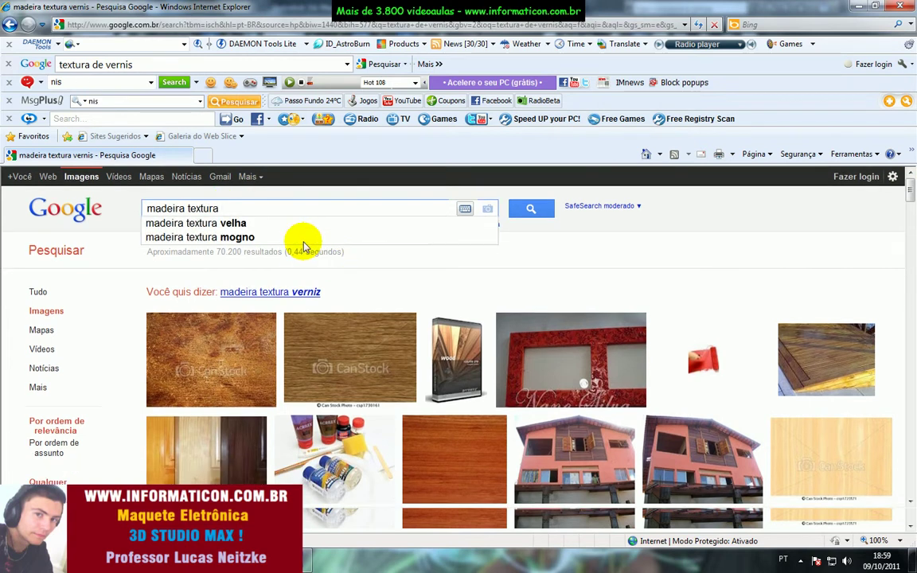
key(Return)
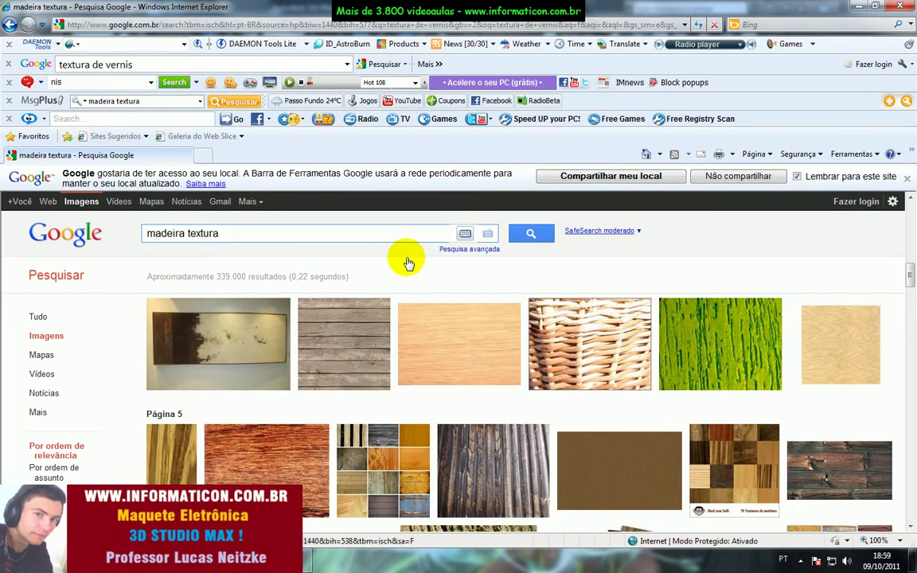
Look further through the wood texture results and open the source page of the red angelim_vermelho.jpg image on guiademadeiras.com.br.
scroll(425, 298, down, 3)
scroll(428, 315, down, 2)
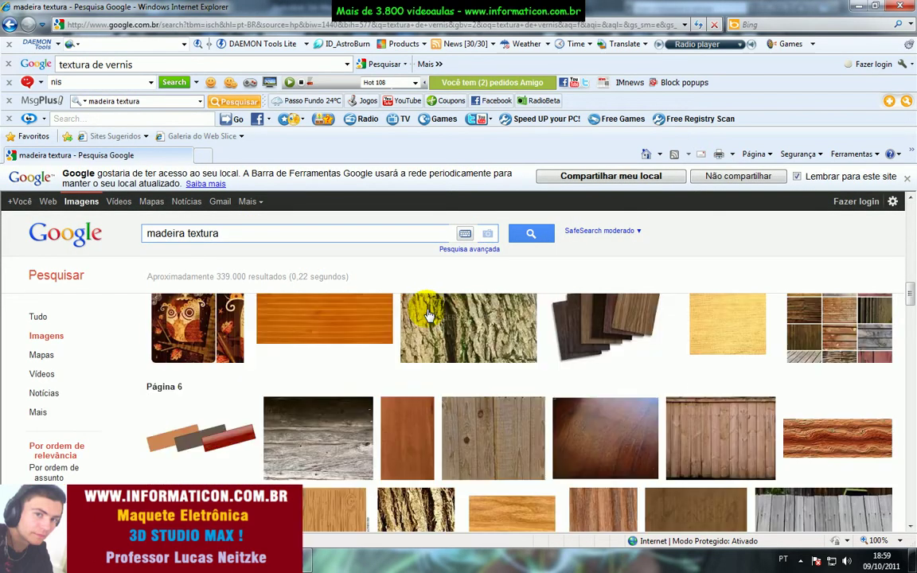
scroll(429, 315, down, 5)
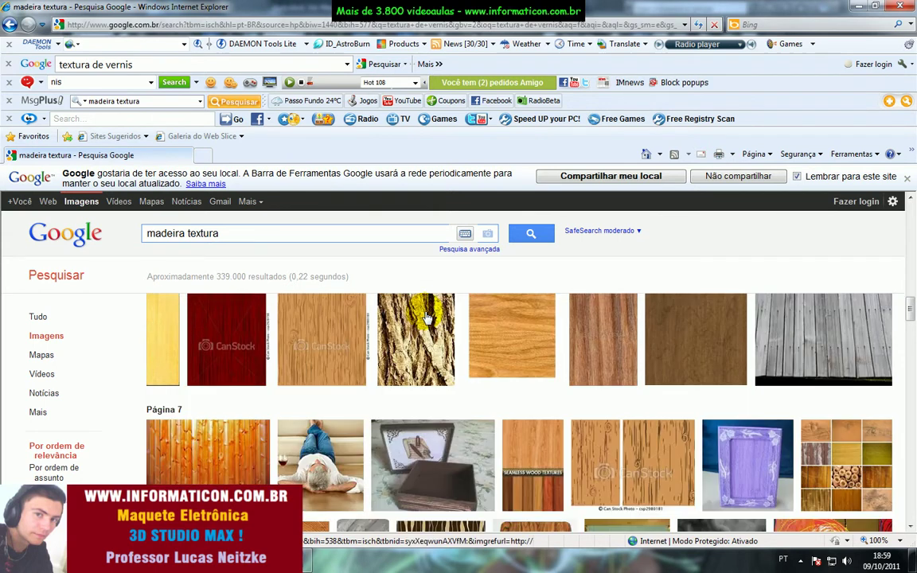
scroll(428, 317, down, 3)
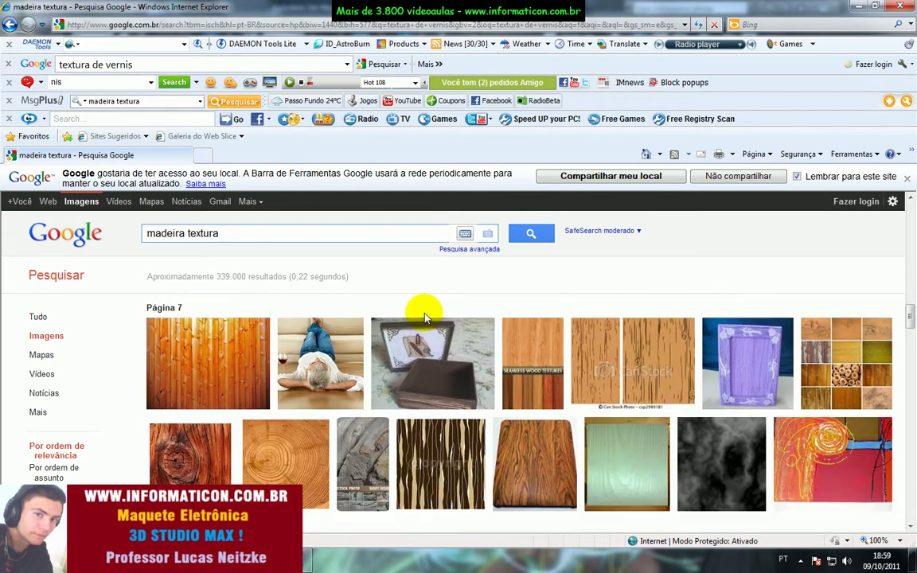
scroll(318, 342, up, 3)
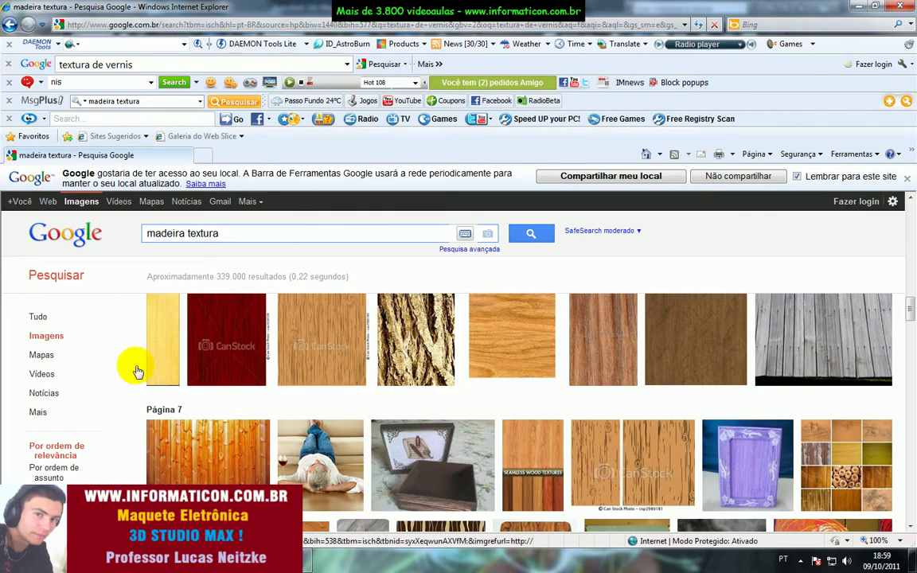
mouse_move(221, 344)
scroll(221, 344, down, 10)
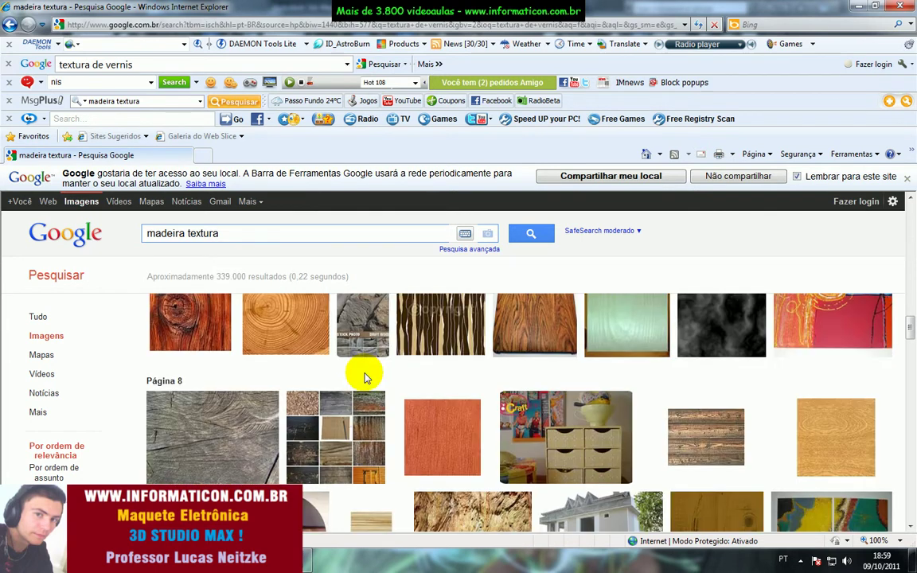
scroll(366, 379, down, 10)
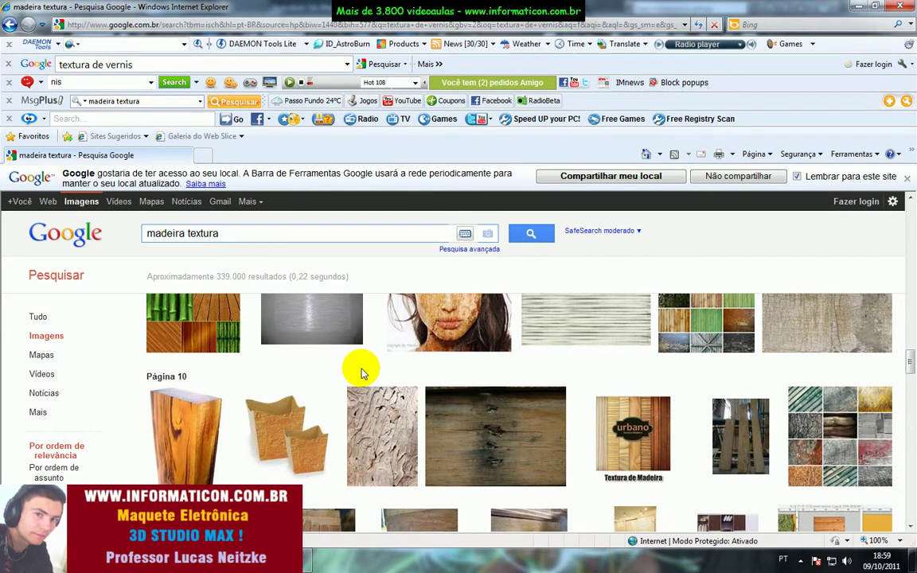
scroll(360, 372, down, 5)
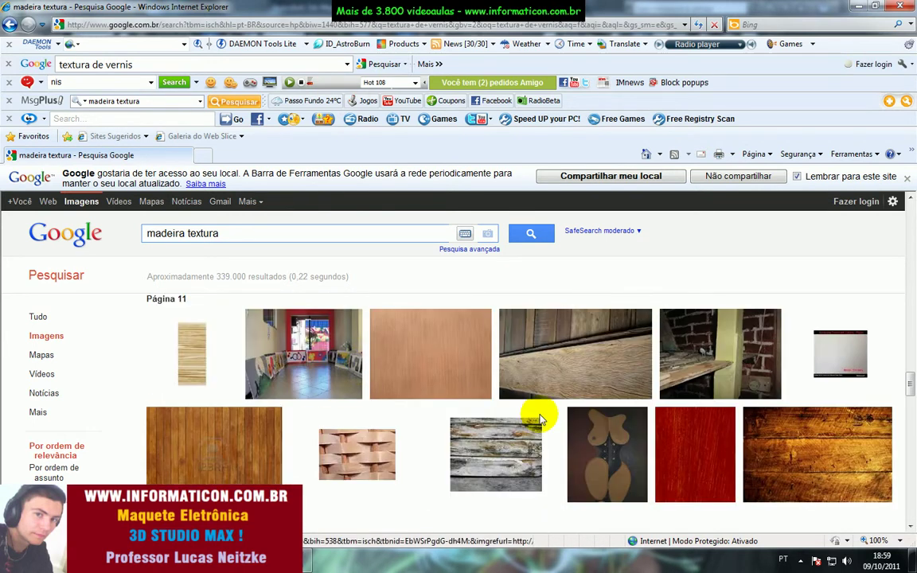
mouse_move(707, 465)
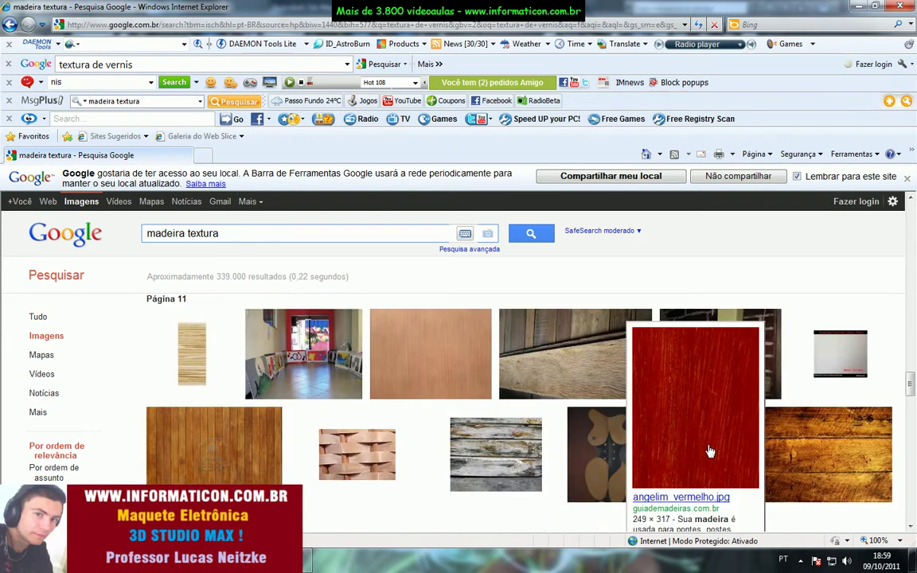
click(709, 451)
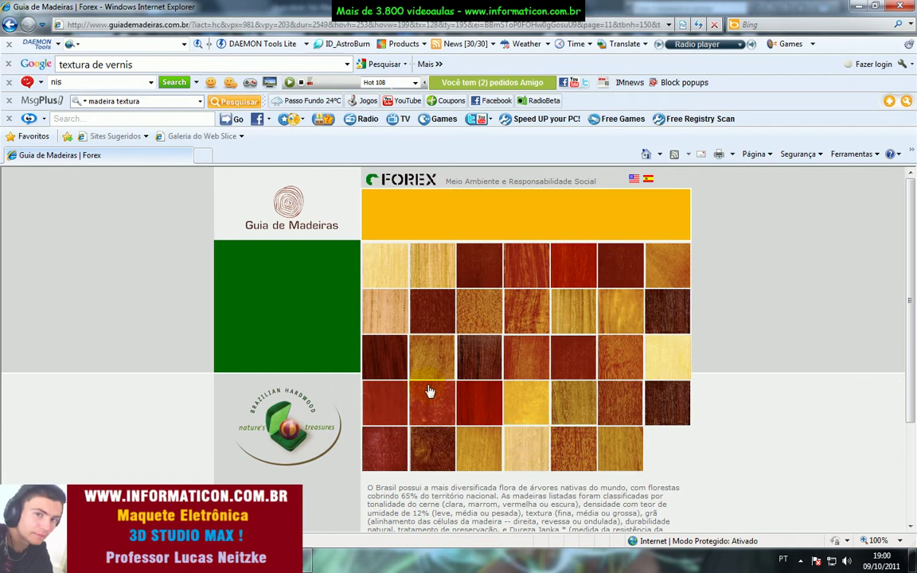
Open the Ipê page from the dark reddish-brown wood sample and bring its larger texture image into view.
click(394, 367)
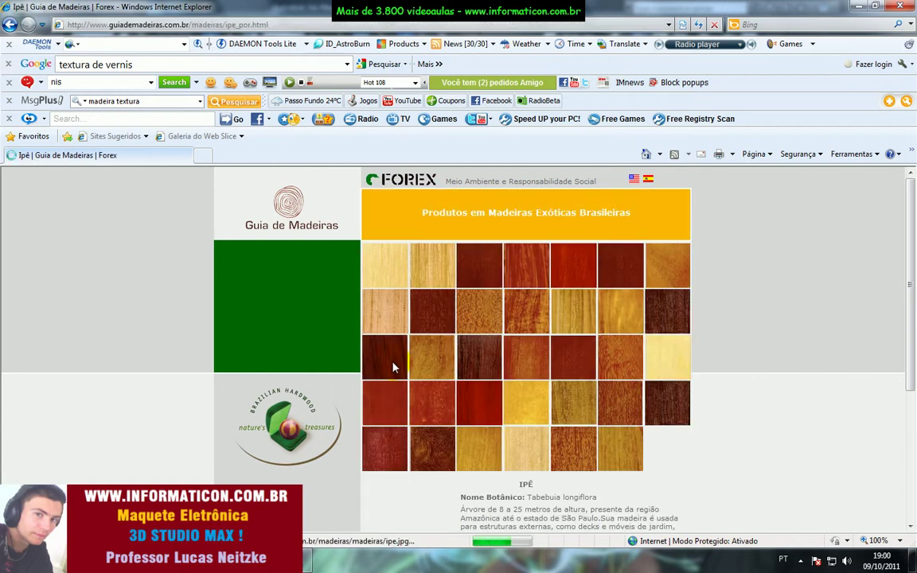
scroll(393, 366, down, 3)
scroll(393, 368, up, 3)
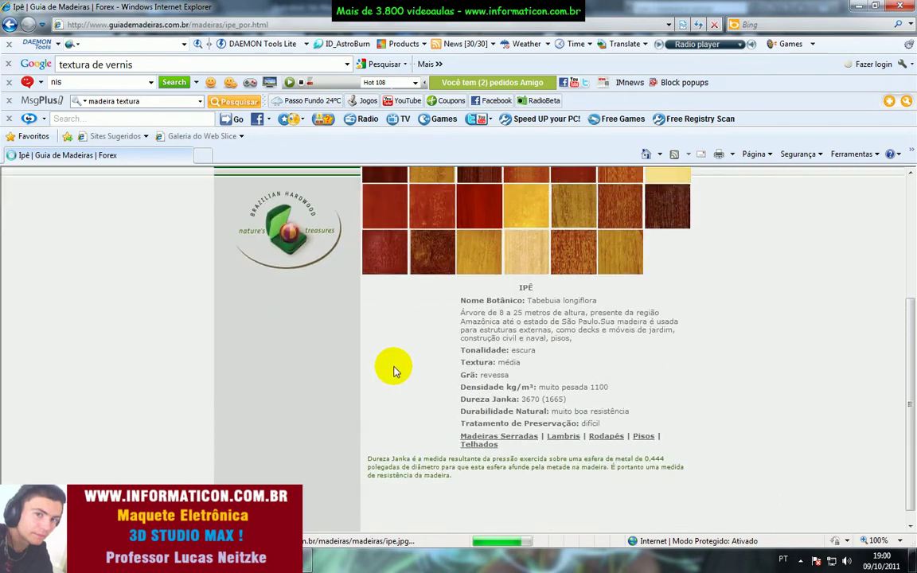
scroll(396, 371, down, 3)
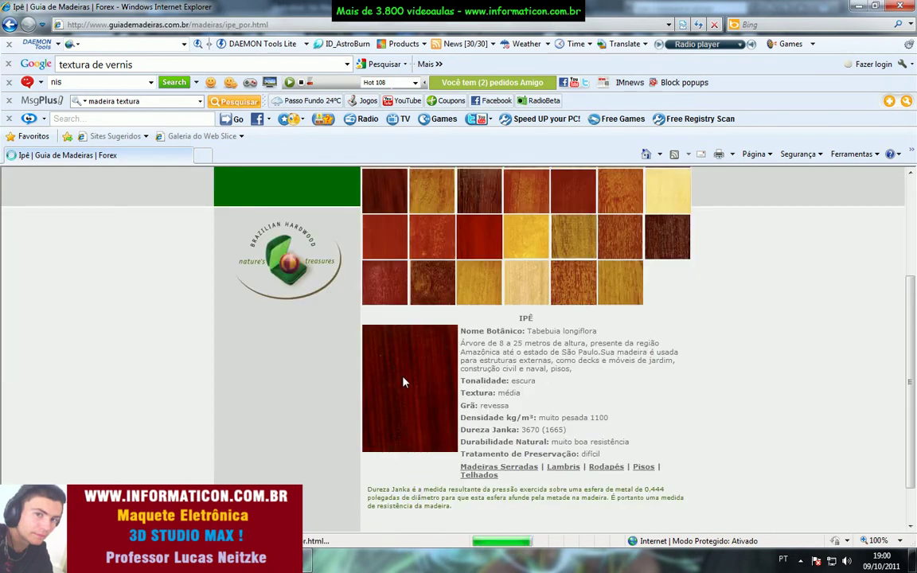
Save the Ipê texture image as a JPEG named textura_sofa in the REFERENCIAS_MAQUETES folder on the desktop.
right_click(402, 383)
click(481, 203)
click(65, 102)
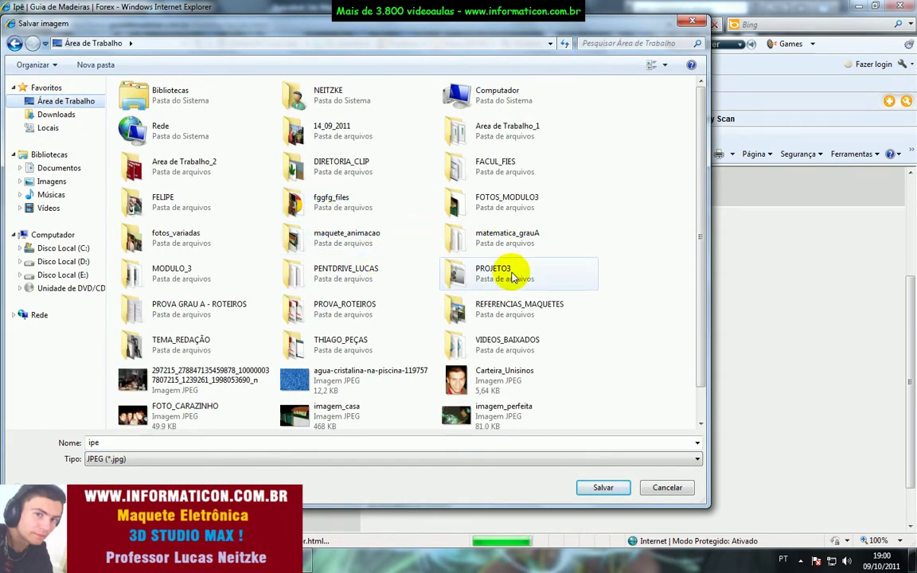
double_click(571, 318)
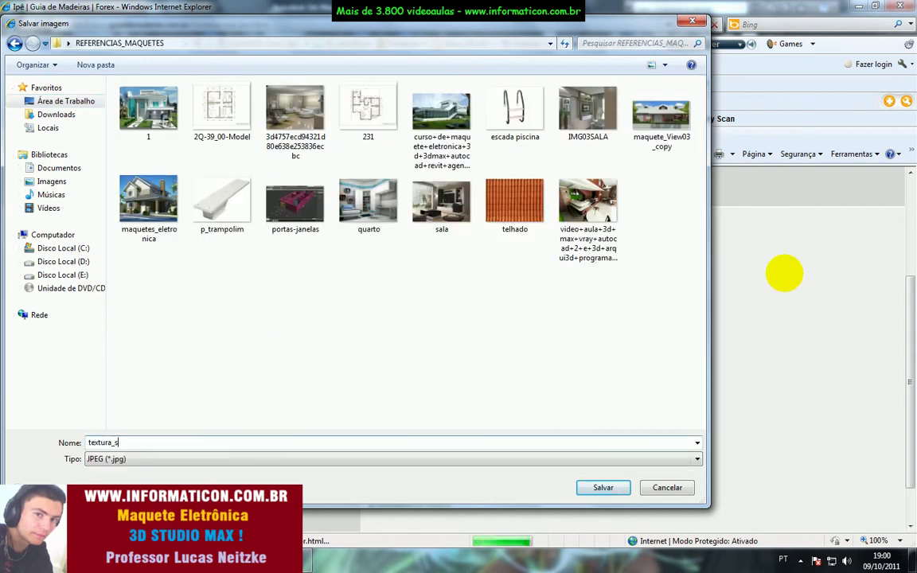
text(textura_sofa)
key(Return)
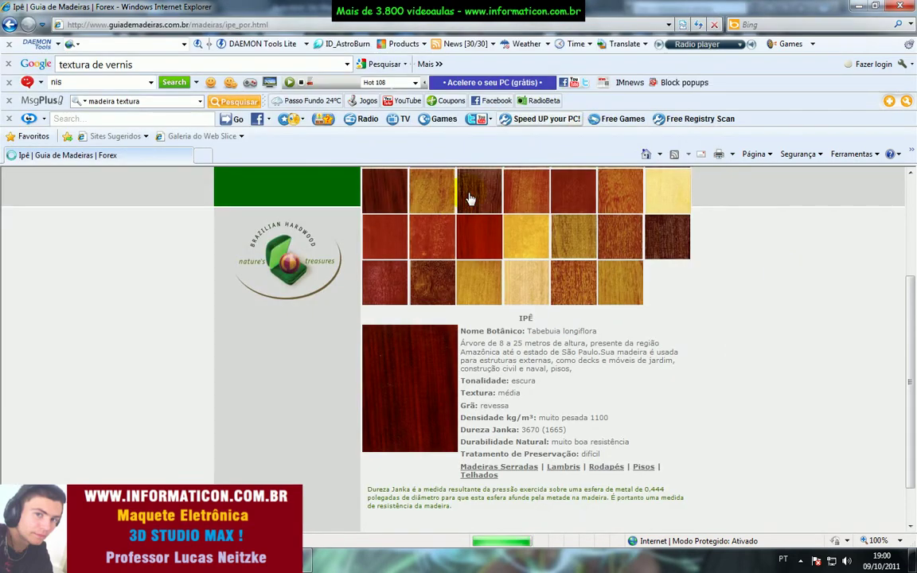
Switch back to 3ds Max, open the Material Editor and go up from sofa1 to the parent 02 - Default Multi/Sub-Object material.
key(alt+Tab)
middle_drag(428, 307, 537, 309)
click(149, 319)
click(735, 323)
middle_drag(735, 324, 527, 331)
key(m)
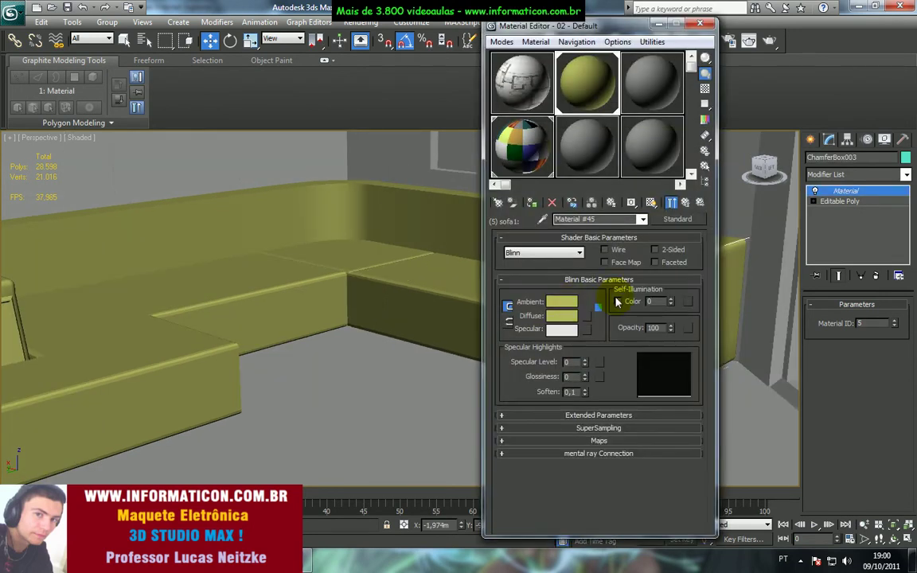
click(684, 202)
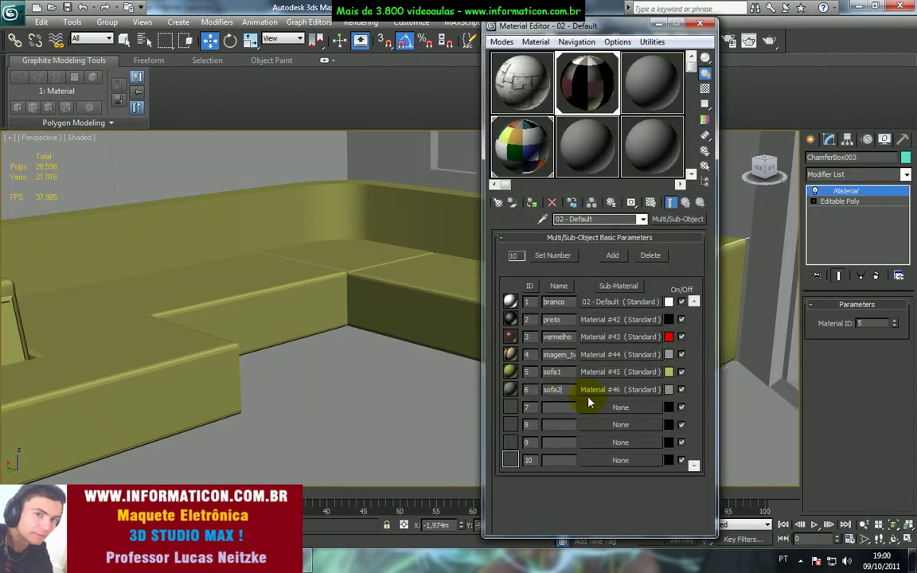
Assign the textura_sofa bitmap from REFERENCIAS_MAQUETES as the diffuse map of the sofa2 sub-material and show it in the viewport.
click(604, 389)
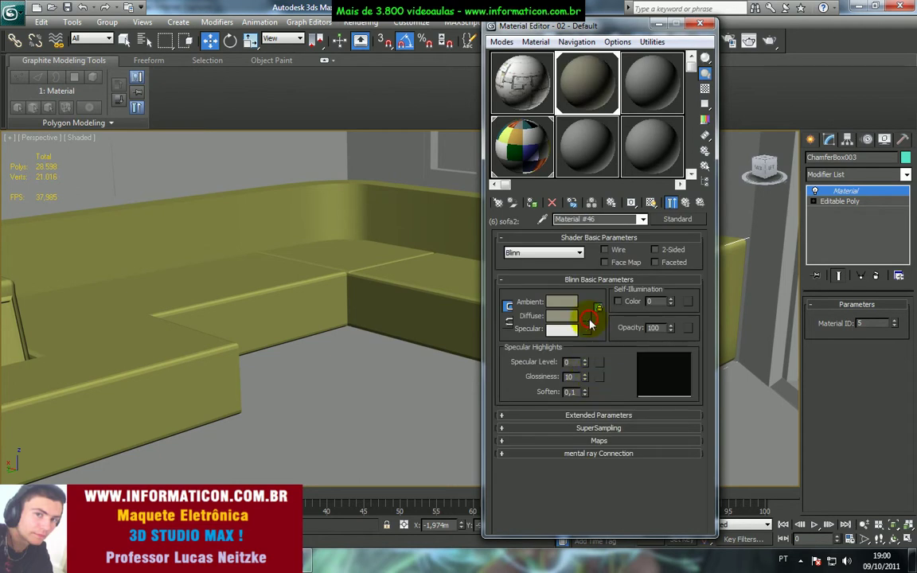
click(588, 319)
double_click(351, 134)
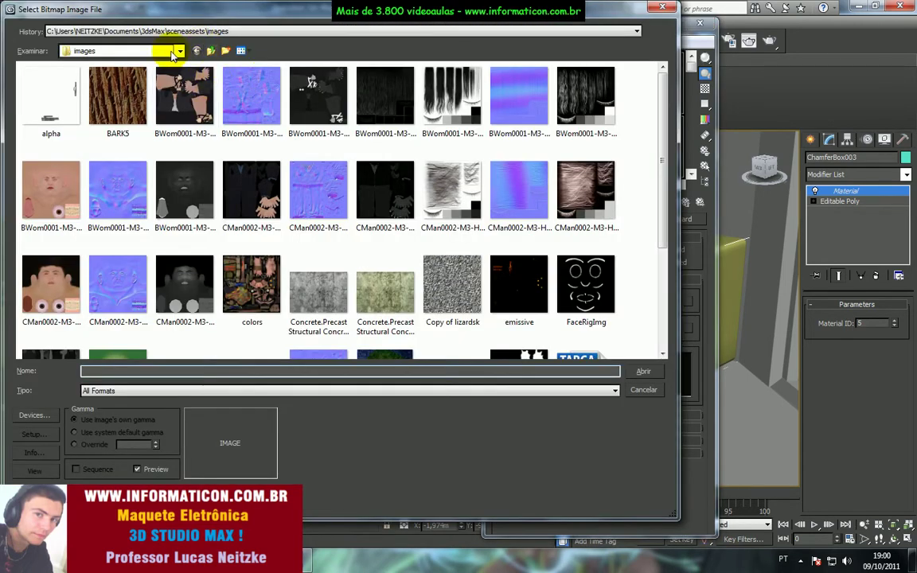
click(173, 51)
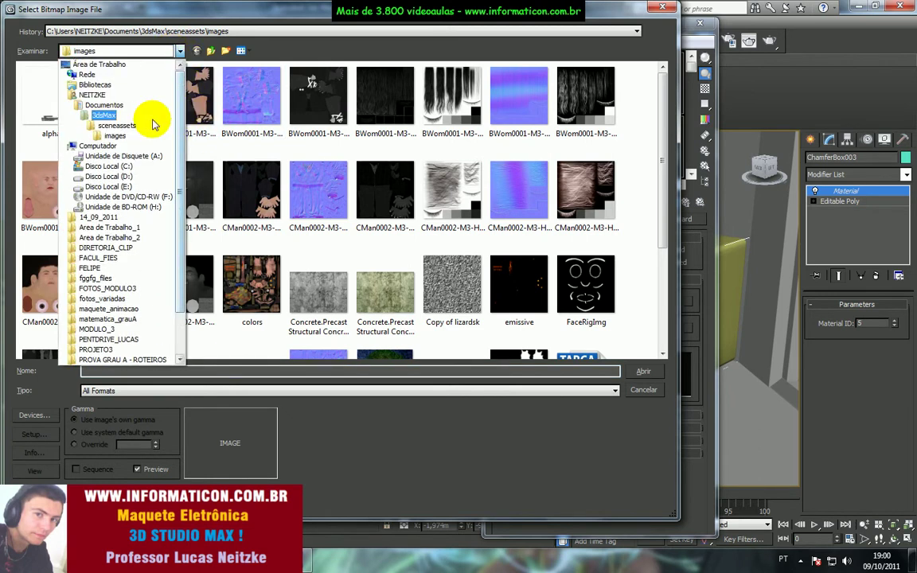
click(105, 64)
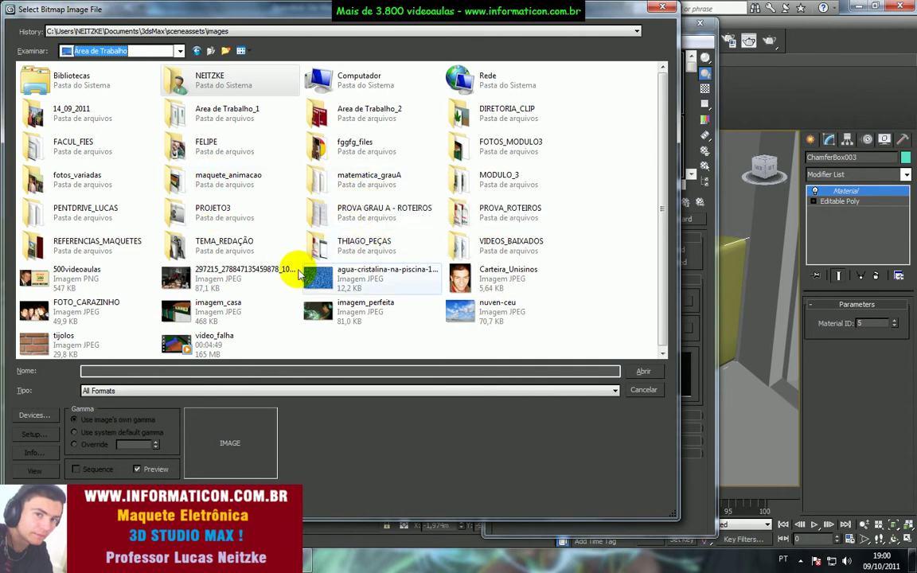
click(119, 245)
double_click(120, 245)
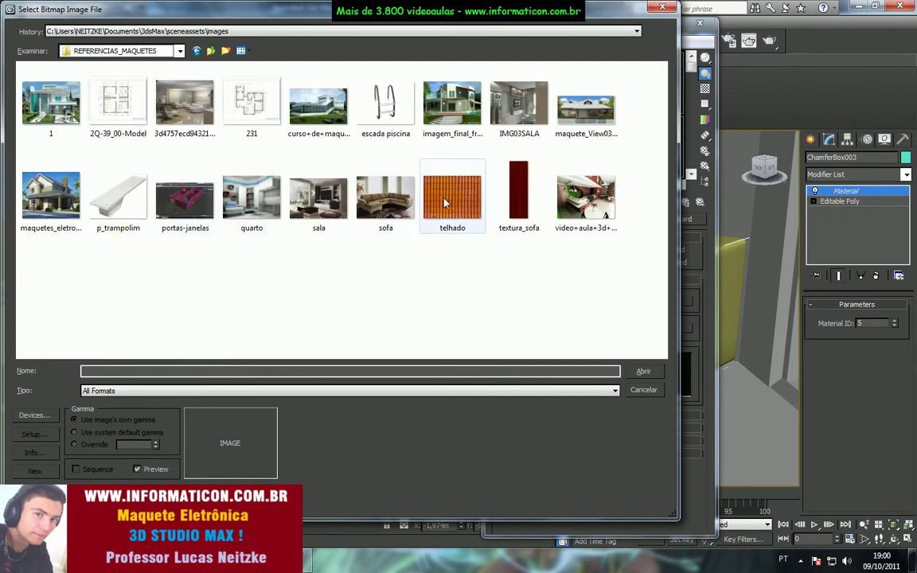
double_click(519, 187)
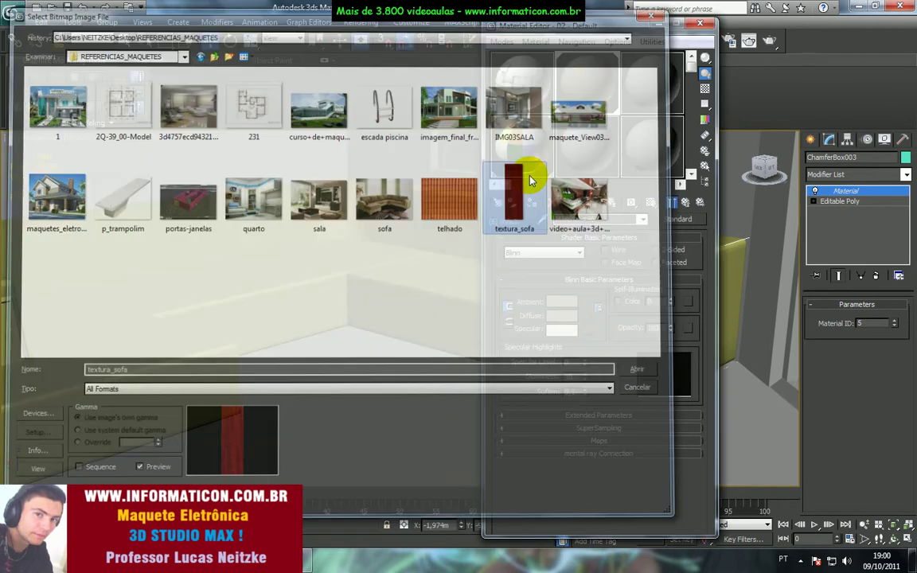
click(651, 202)
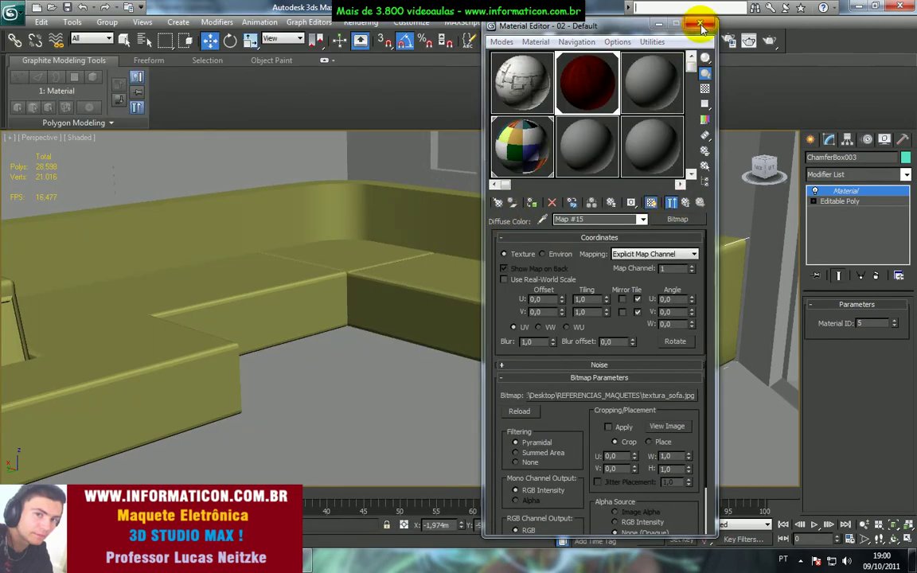
click(700, 23)
Add a Poly Select modifier to the sofa's armrest.
middle_drag(649, 296, 613, 307)
click(867, 175)
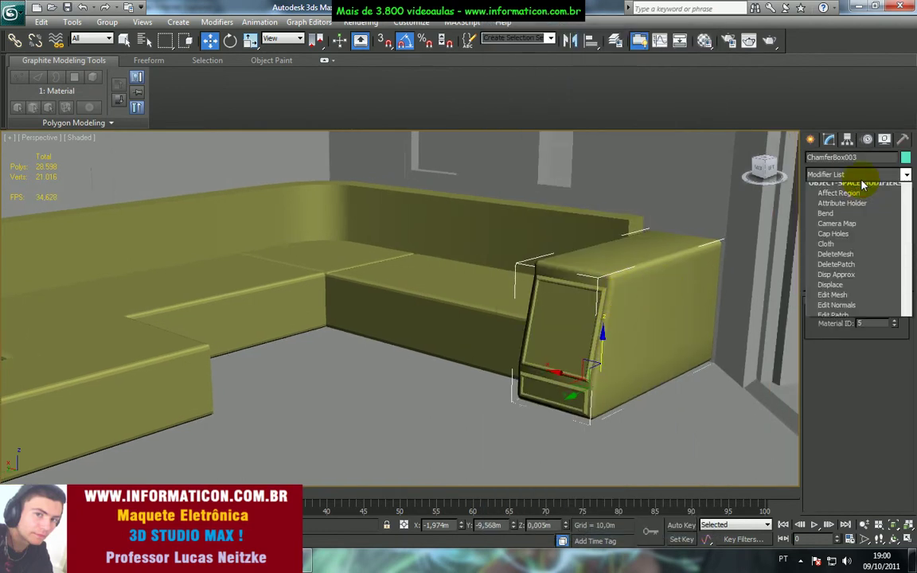
key(p)
key(p)
key(p)
key(p)
key(p)
key(p)
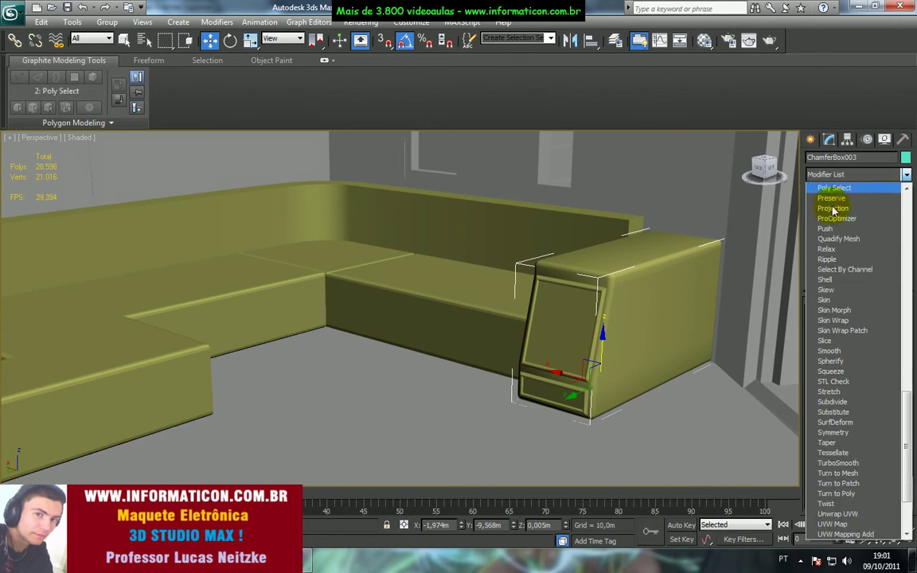
click(835, 188)
Select the large upper and small lower recessed panel polygons on the front of the armrest.
click(870, 318)
alt+middle_drag(575, 337, 477, 311)
click(591, 340)
ctrl+click(580, 384)
scroll(542, 374, up, 6)
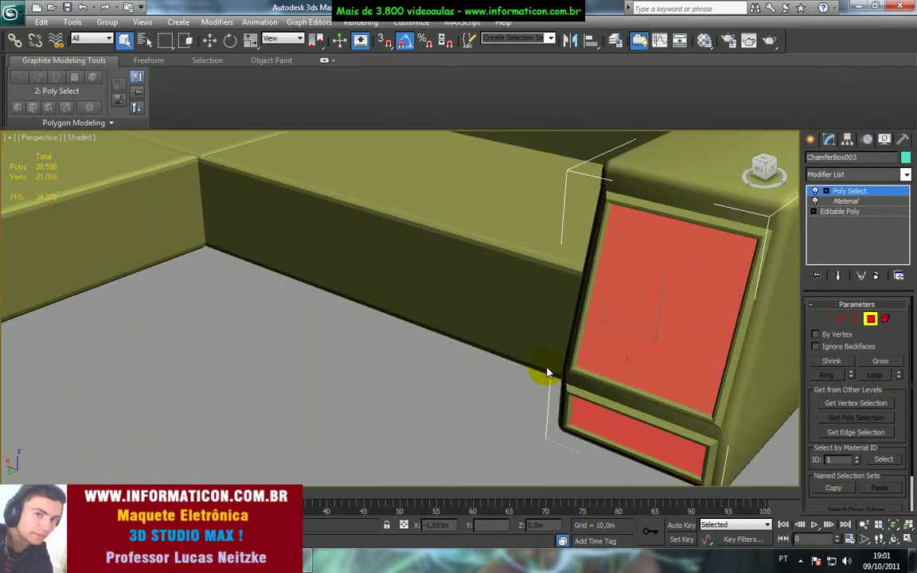
scroll(470, 343, down, 5)
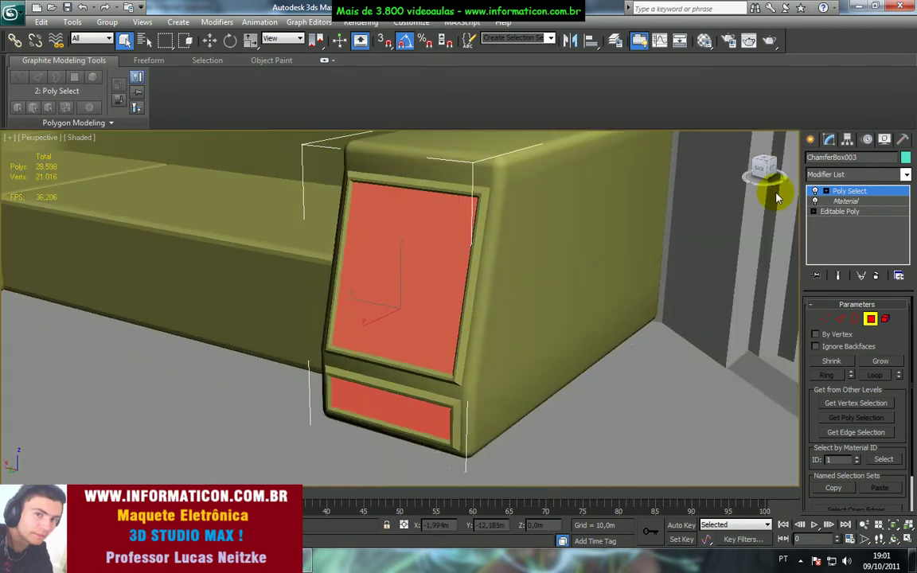
Add a second Material modifier above the Poly Select modifier for the selected front panels.
click(826, 175)
key(m)
key(m)
key(m)
key(m)
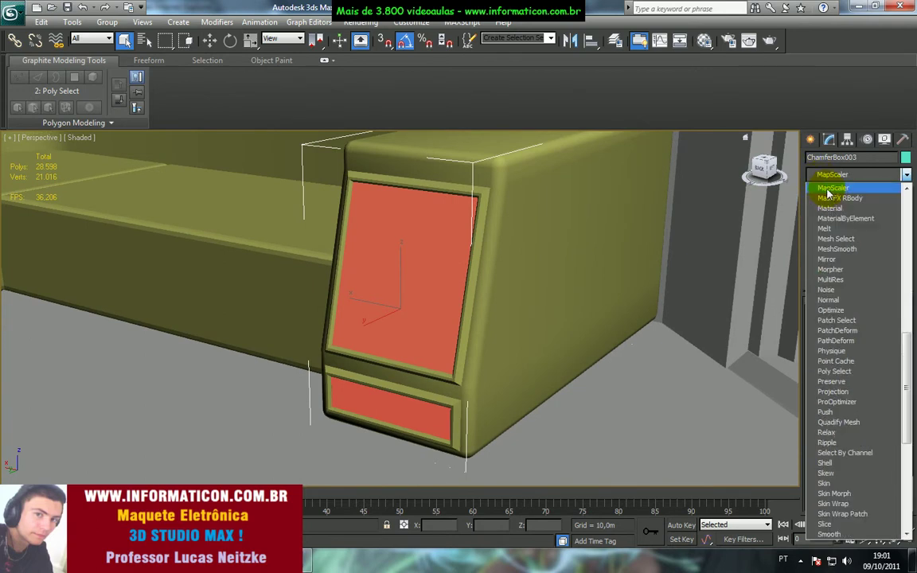
click(832, 198)
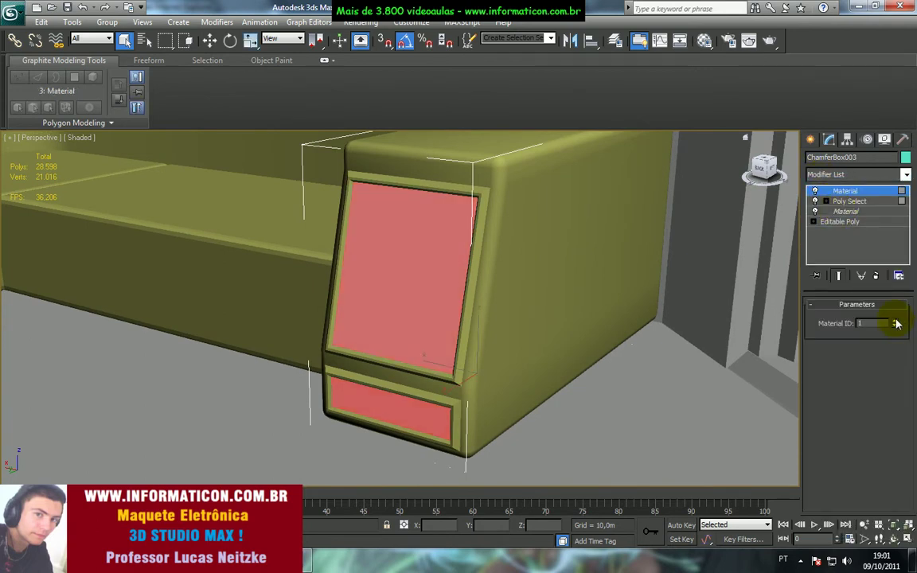
Set the front panels' material ID to 6, checking it against the sofa2 slot in the multi/sub-object material.
click(894, 320)
click(893, 320)
click(893, 320)
click(893, 320)
click(894, 320)
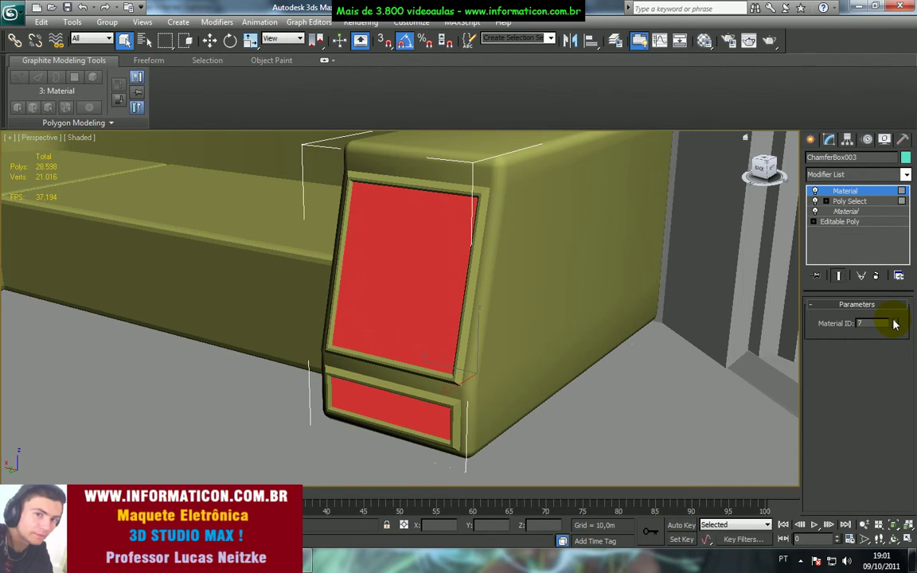
key(m)
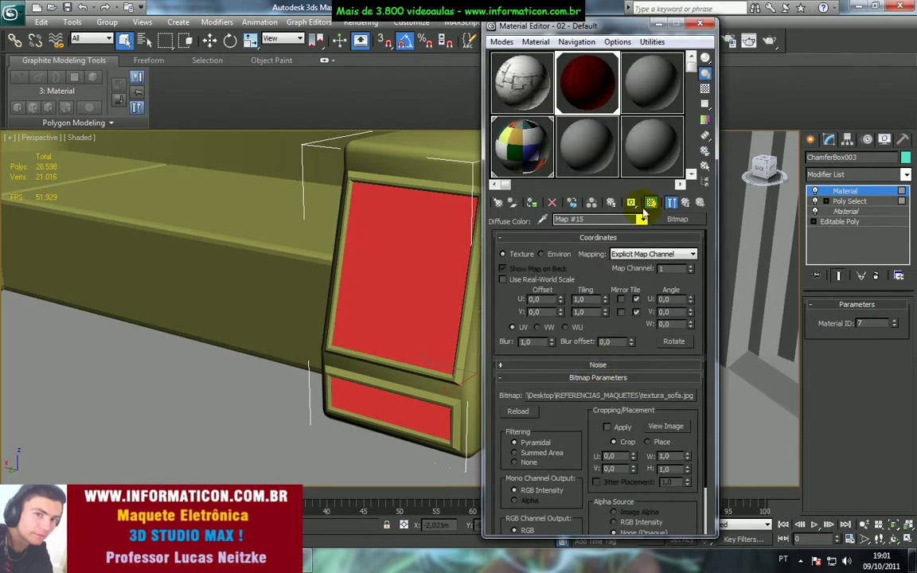
click(676, 203)
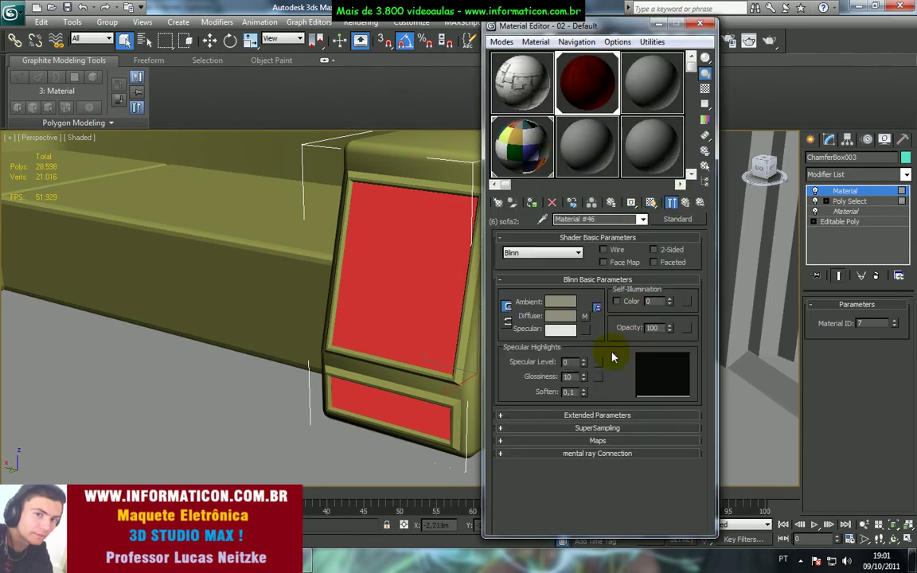
click(678, 204)
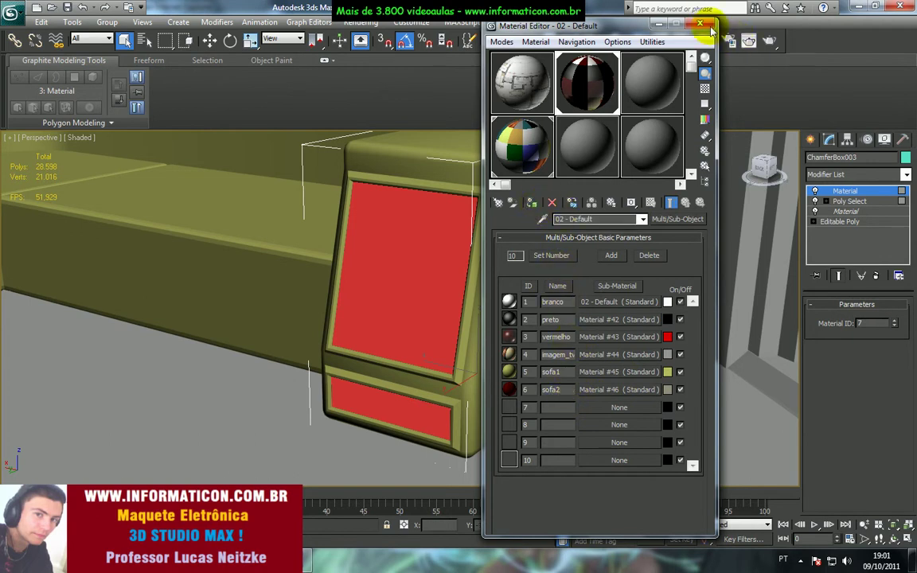
click(895, 326)
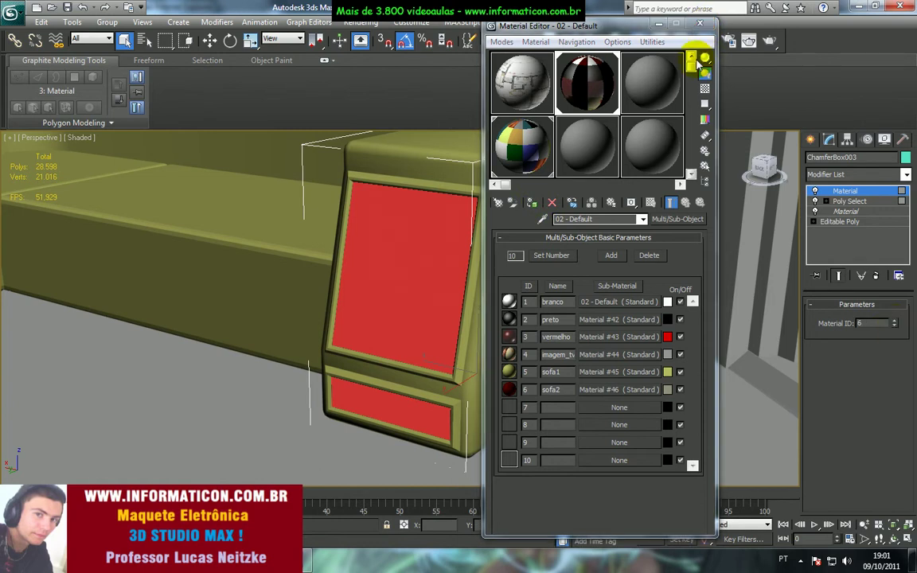
click(700, 26)
Try other material IDs on the front panels and return the value to 6.
alt+middle_drag(500, 282, 517, 303)
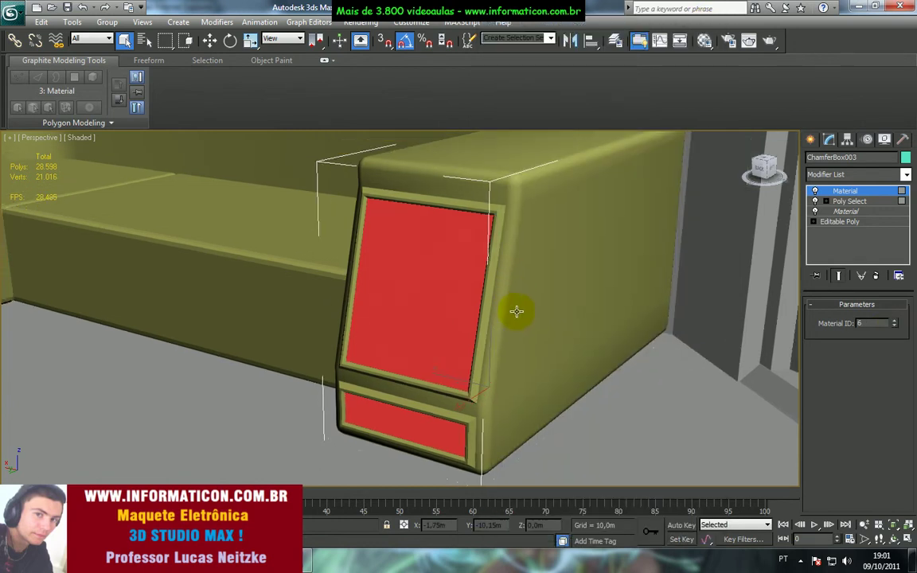
middle_drag(490, 335, 526, 348)
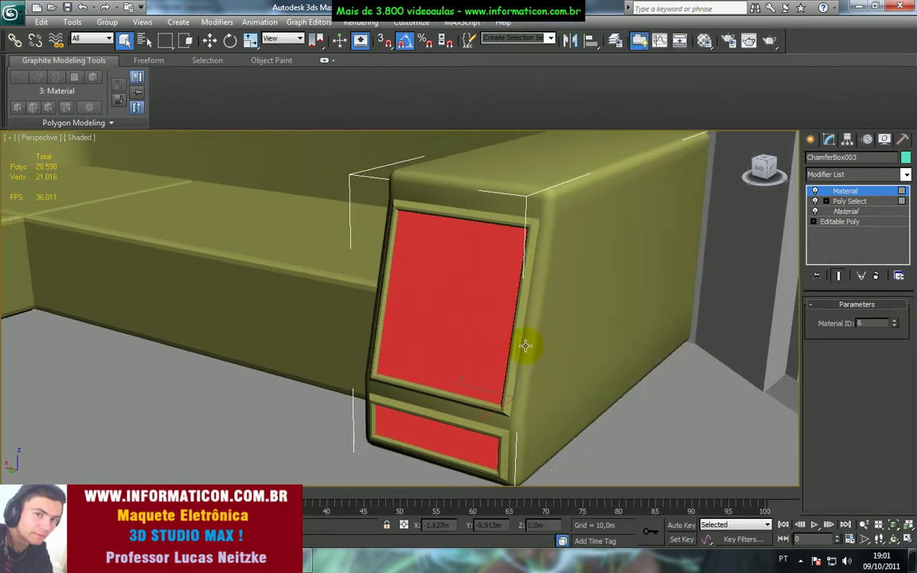
click(848, 201)
click(856, 191)
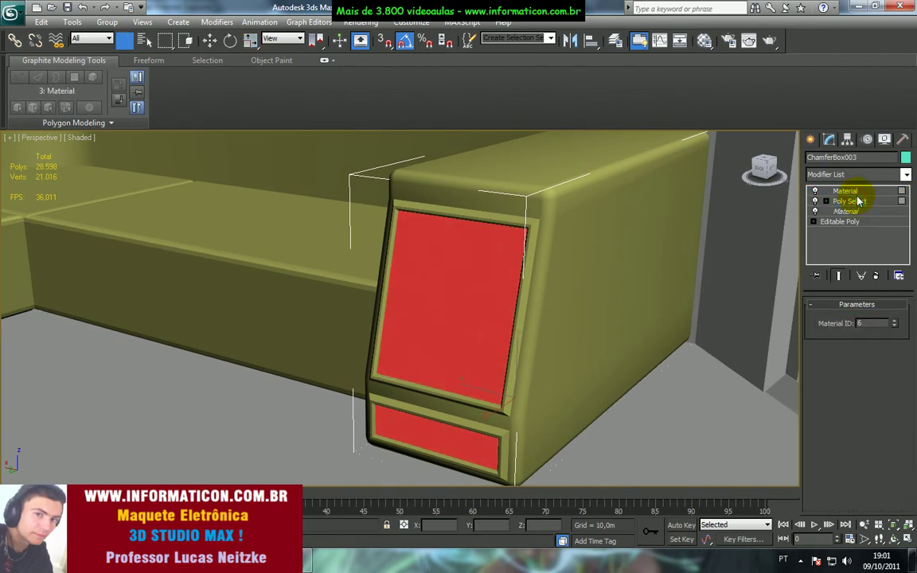
click(895, 325)
click(895, 325)
click(895, 325)
click(897, 320)
click(897, 320)
click(896, 319)
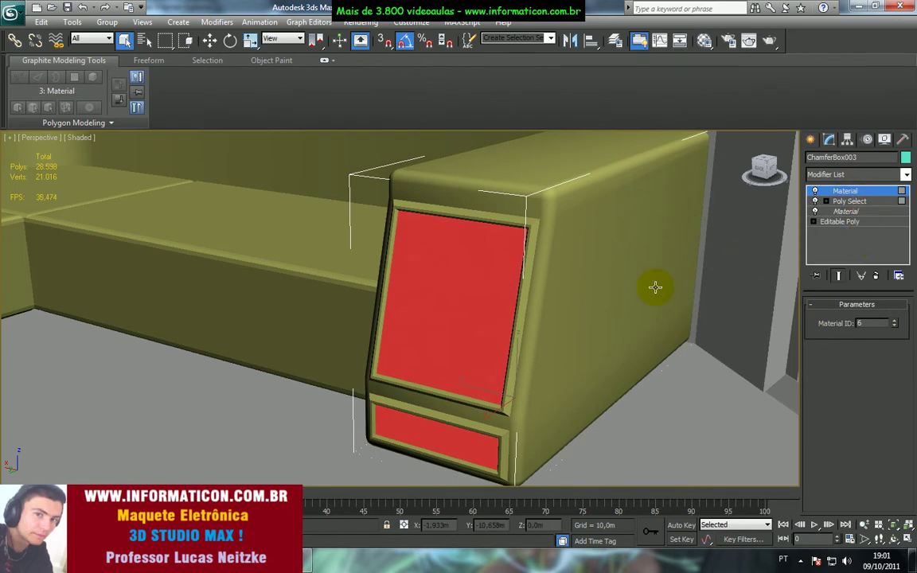
click(856, 202)
click(871, 192)
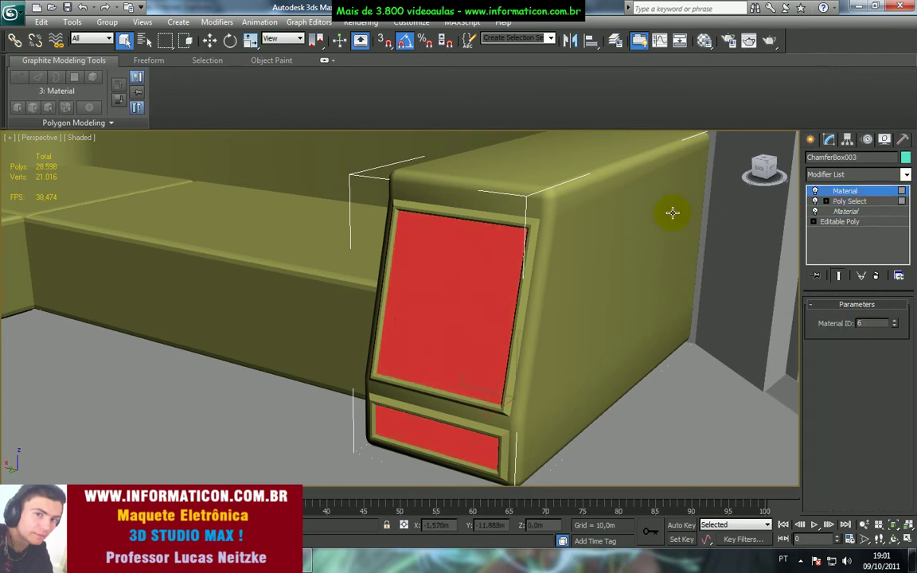
Deselect the armrest and examine the wood texture on its front panels from several angles.
scroll(531, 290, down, 5)
scroll(532, 290, up, 2)
alt+middle_drag(483, 283, 494, 333)
click(858, 225)
click(509, 316)
click(408, 342)
alt+middle_drag(409, 341, 401, 350)
scroll(401, 350, up, 3)
middle_drag(456, 339, 527, 250)
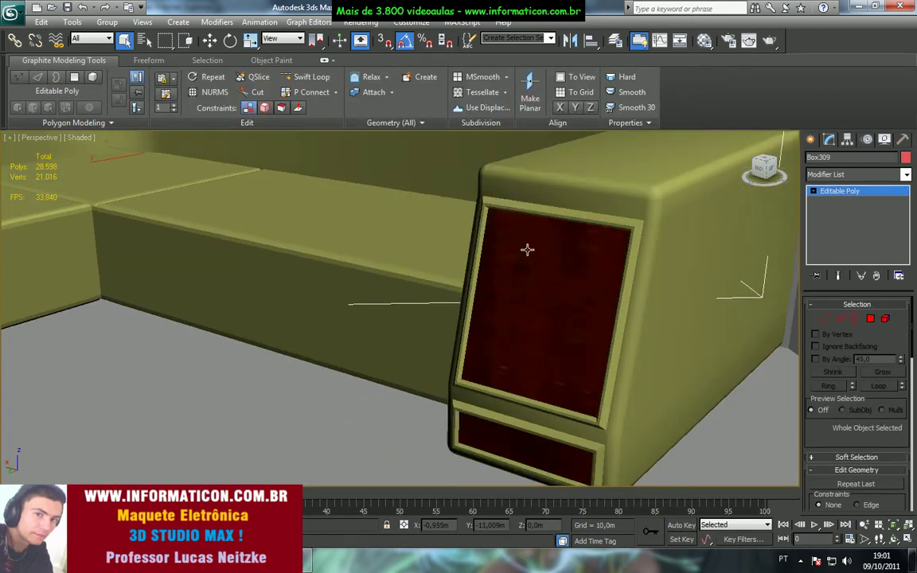
scroll(541, 260, up, 2)
alt+middle_drag(451, 262, 465, 333)
scroll(413, 266, down, 3)
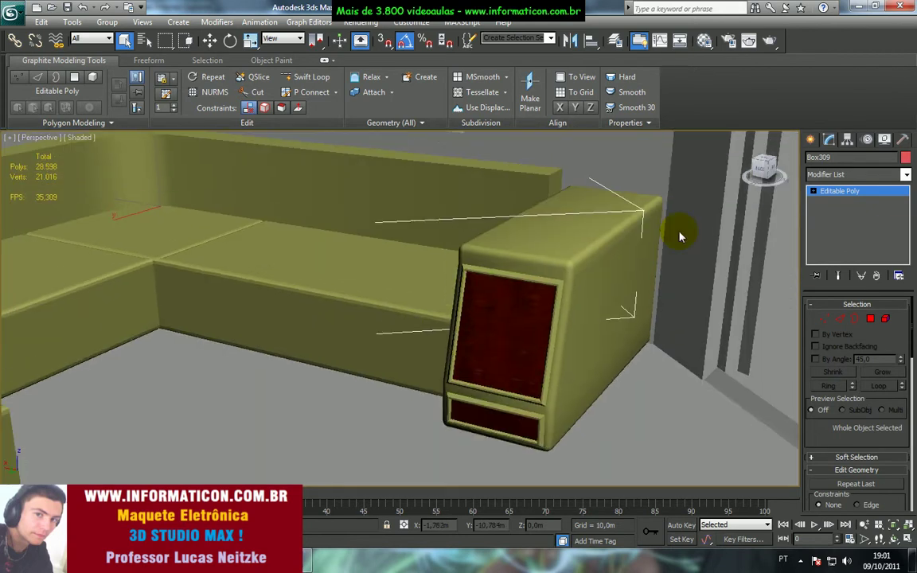
Render the perspective view of the armrest from two viewpoints, closing each rendered frame after checking it.
click(769, 41)
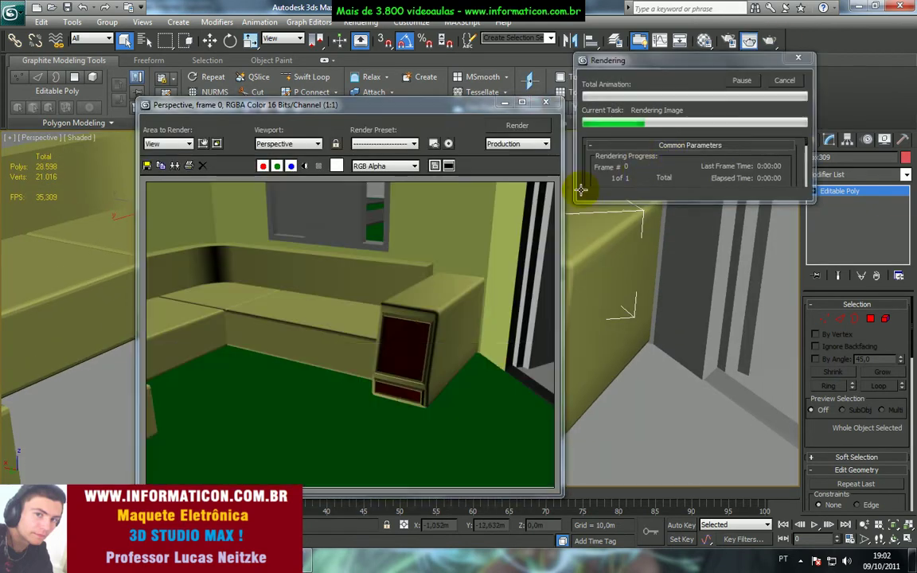
click(545, 102)
scroll(444, 203, up, 3)
middle_drag(512, 300, 389, 383)
scroll(456, 221, down, 2)
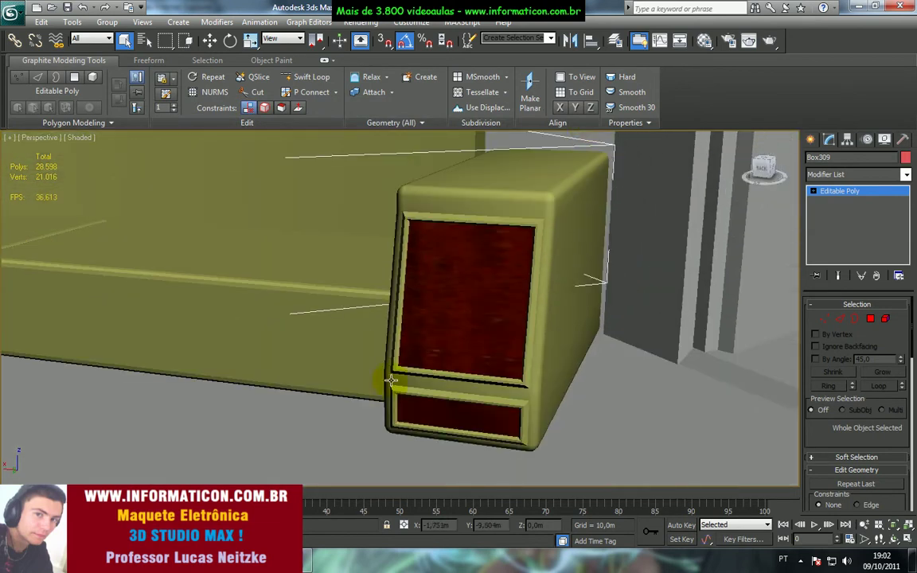
click(770, 41)
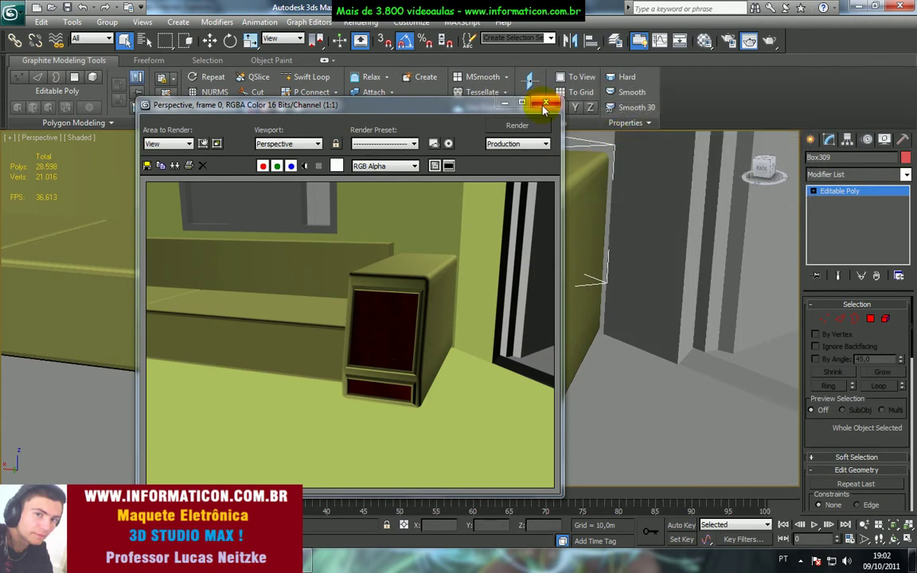
click(546, 102)
Create a Standard Omni light on the floor in front of the corner sofa.
alt+middle_drag(564, 250, 560, 265)
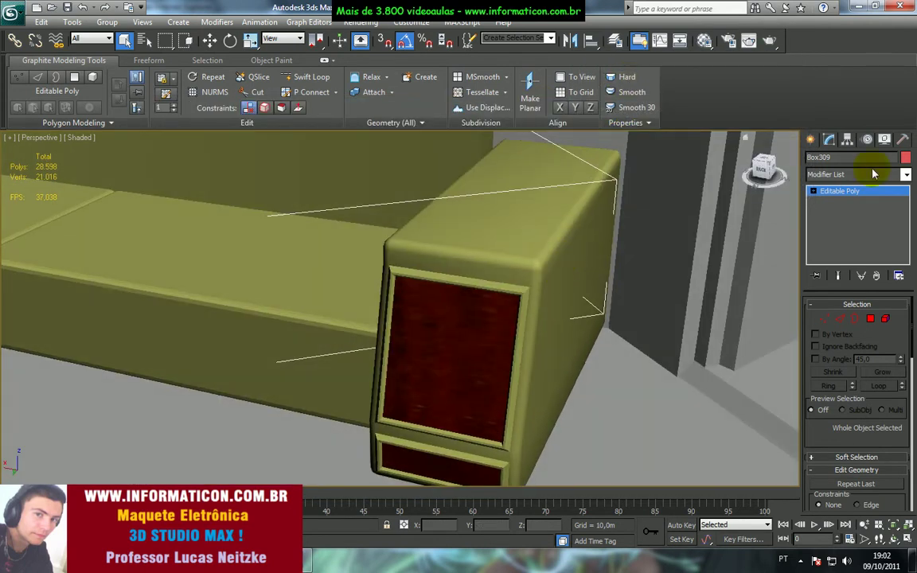
click(810, 139)
click(845, 160)
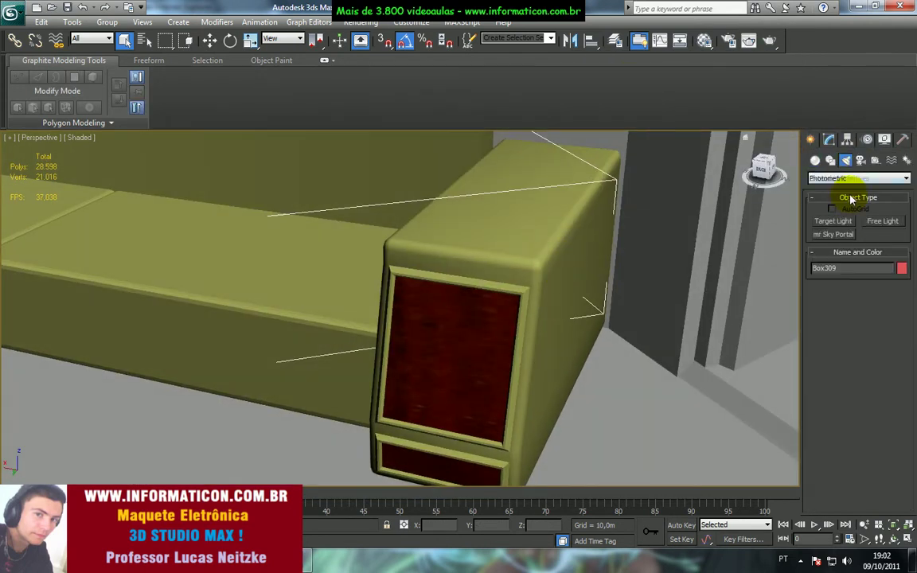
click(860, 160)
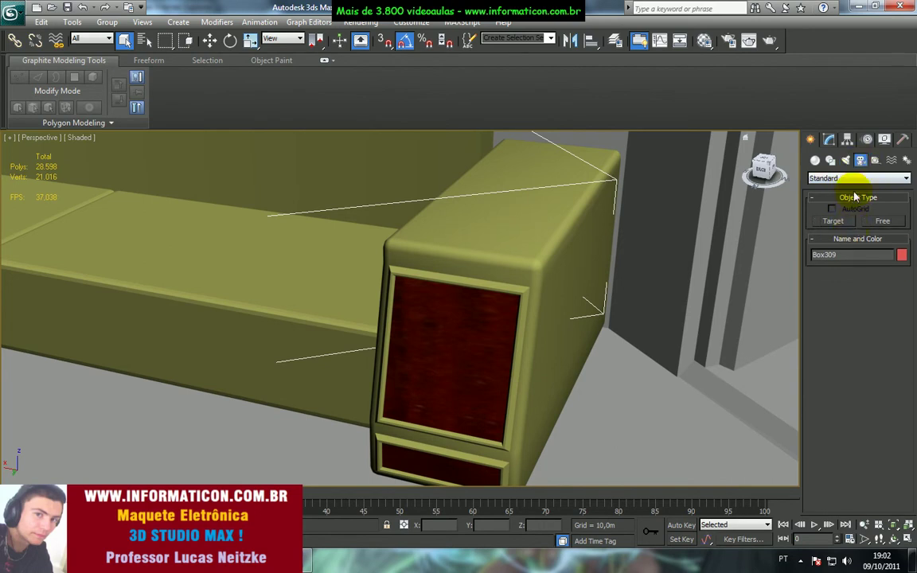
click(845, 160)
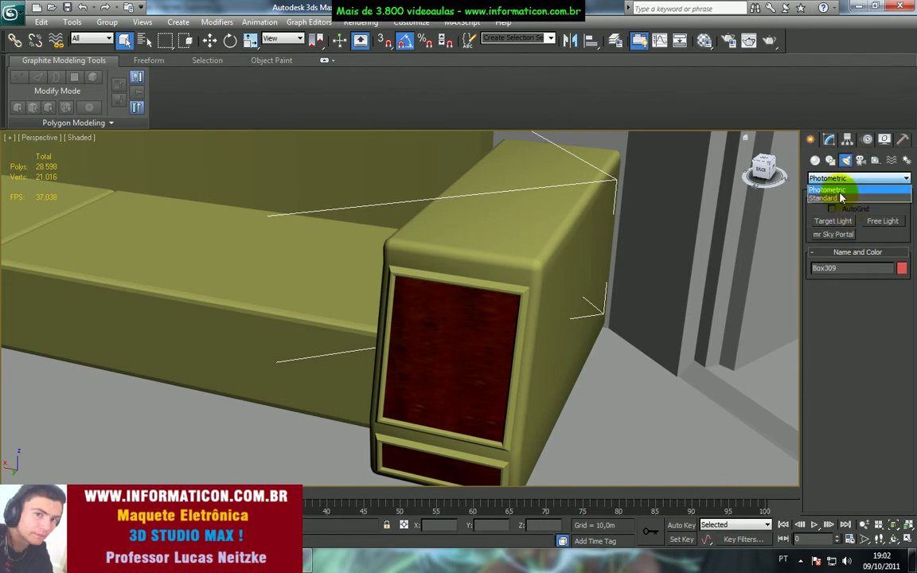
click(827, 188)
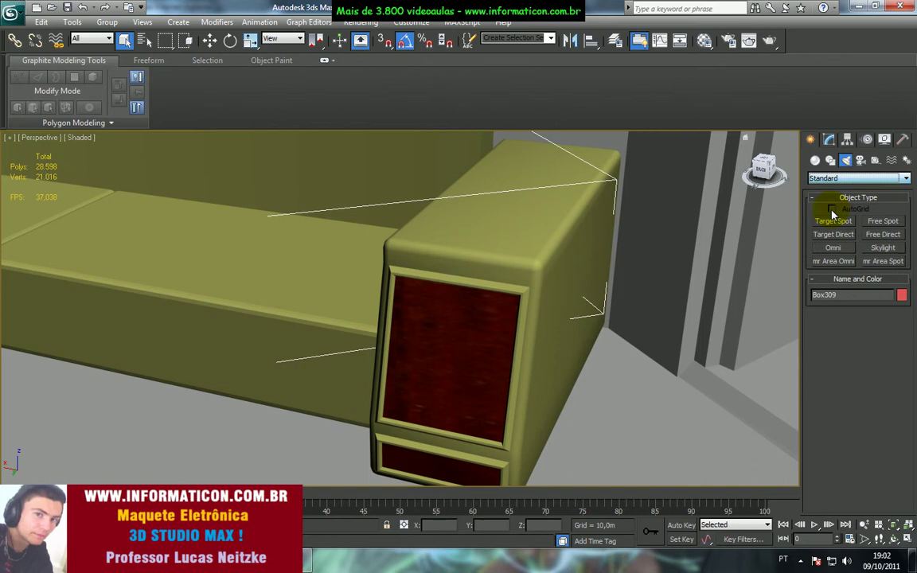
click(840, 253)
scroll(563, 272, down, 3)
scroll(347, 402, up, 1)
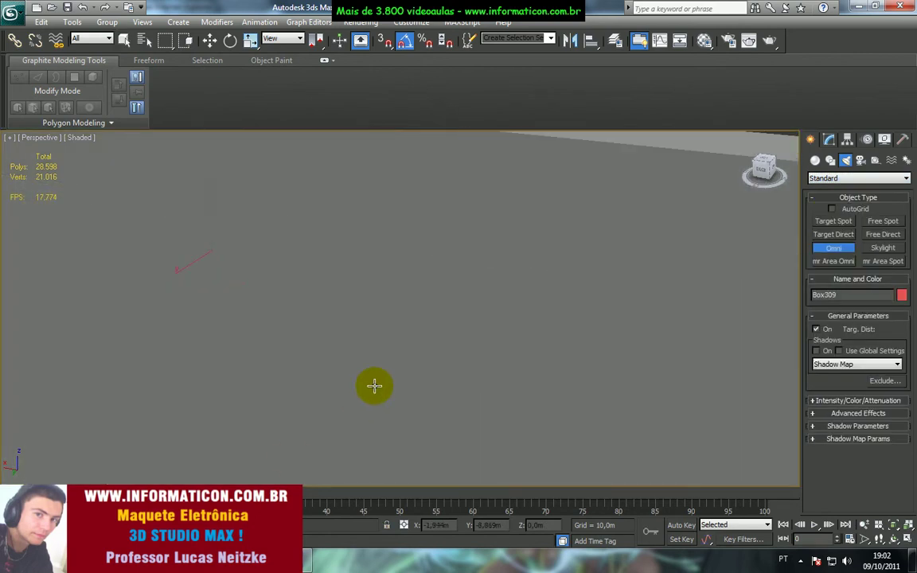
scroll(358, 395, up, 2)
click(365, 448)
Raise the omni light to a height of about 1.12 m and render the perspective view.
right_click(362, 440)
drag(360, 398, 332, 159)
click(770, 41)
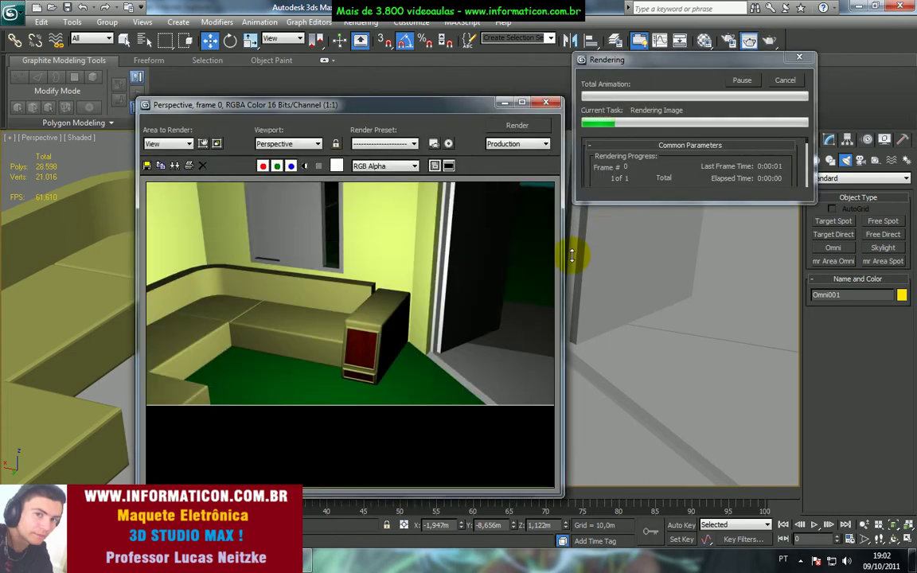
Close the rendered frame, then delete the omni light and the old armrest at the sofa's chaise end.
click(547, 104)
key(Delete)
middle_drag(418, 292, 213, 393)
key(Delete)
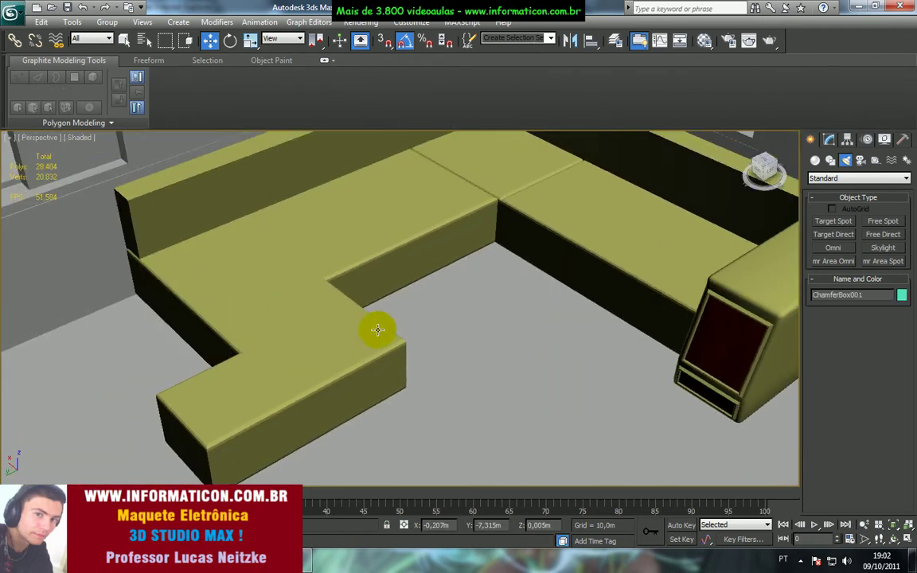
Clone the wood-panelled armrest as one independent copy rotated 90 degrees about the vertical axis.
click(672, 297)
key(e)
mouse_move(758, 392)
shift+mouse_down()
mouse_move(841, 395)
mouse_move(812, 410)
mouse_move(831, 406)
mouse_move(814, 417)
shift+mouse_up()
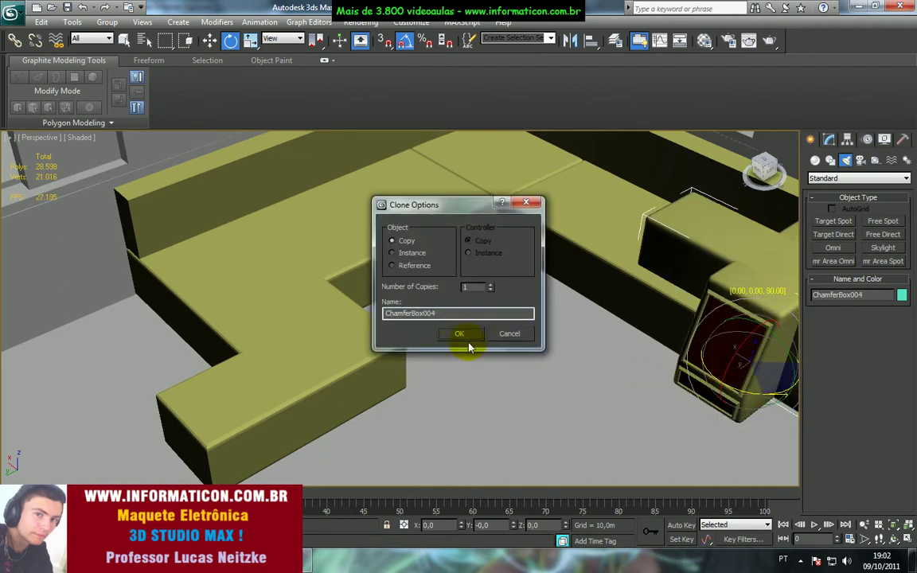
click(468, 341)
Move the armrest copy to the sofa's chaise end, aligning it beside the seat at about X -0.216 m, Y -7.309 m.
key(w)
mouse_move(700, 358)
mouse_down()
mouse_move(379, 365)
mouse_move(72, 392)
mouse_move(135, 385)
mouse_up()
key(t)
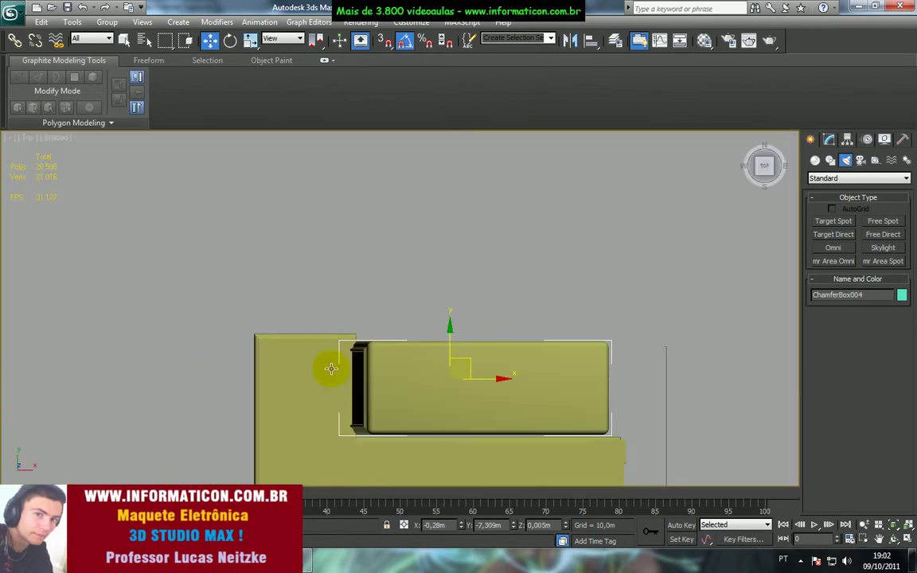
drag(471, 362, 486, 362)
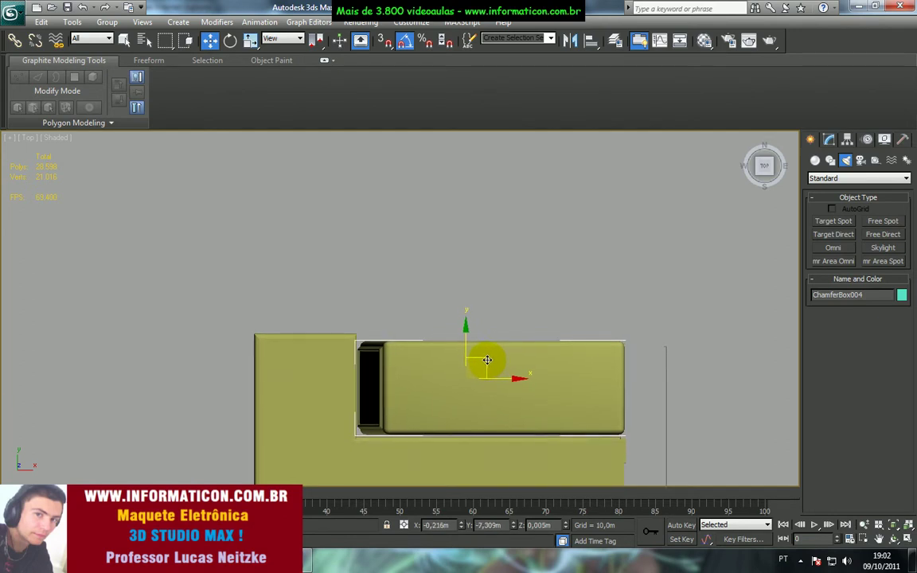
Deselect the armrest copy, check both armrests on the sofa and save the scene with the backrest selected.
click(538, 293)
key(z)
alt+middle_drag(531, 306, 565, 283)
scroll(626, 272, up, 5)
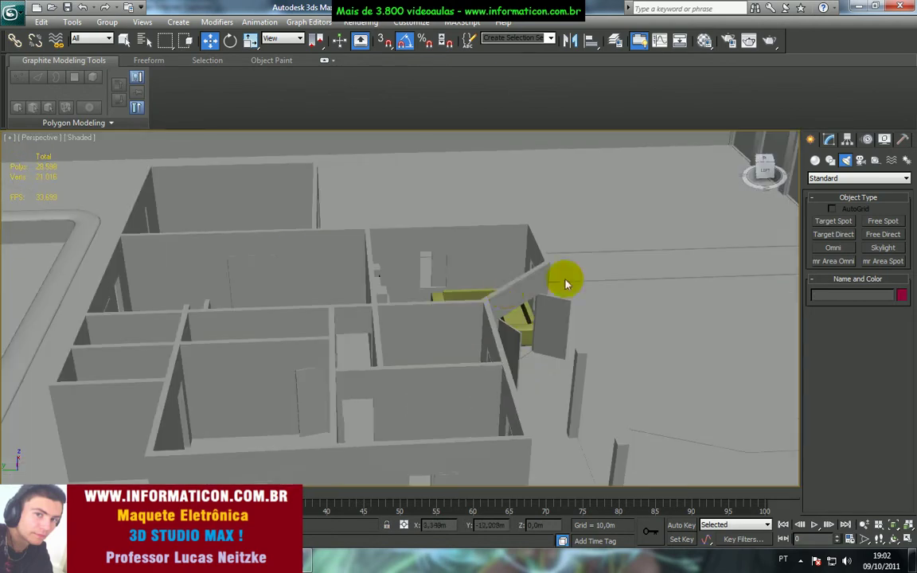
click(483, 297)
key(z)
scroll(508, 292, down, 3)
alt+middle_drag(495, 246, 67, 159)
click(68, 8)
middle_drag(365, 386, 353, 418)
Activate the ChamferBox extended primitive and show the top view of the sofa in wireframe.
click(827, 178)
click(827, 189)
click(815, 160)
click(831, 180)
click(828, 199)
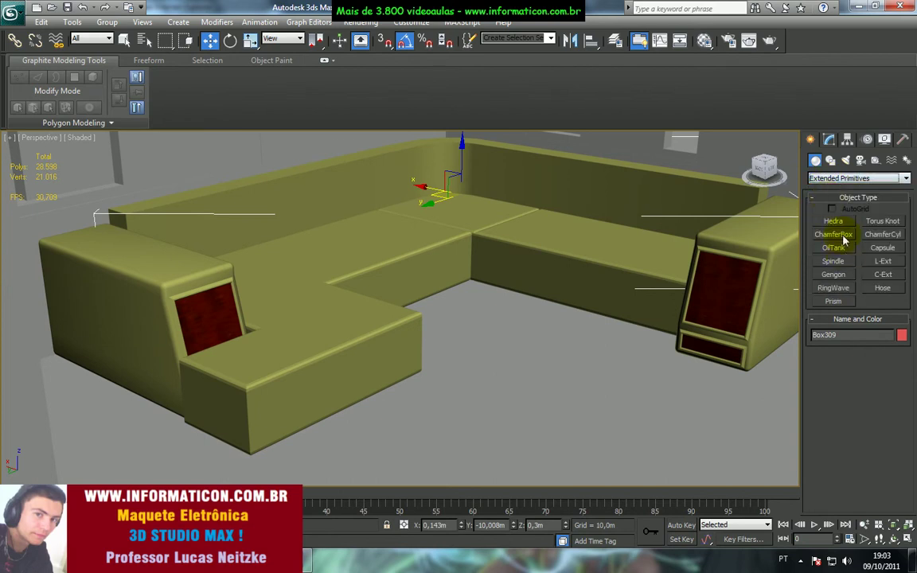
click(833, 234)
key(t)
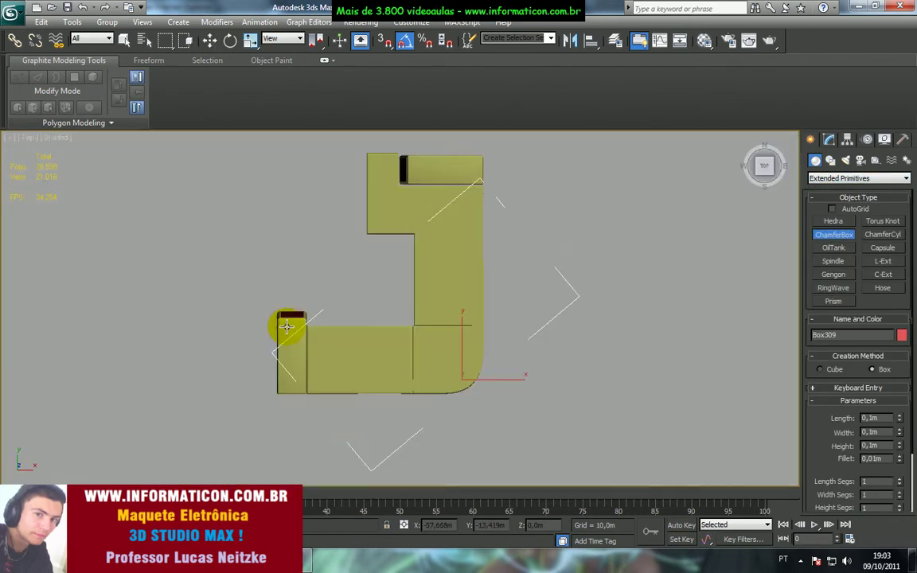
scroll(426, 286, up, 5)
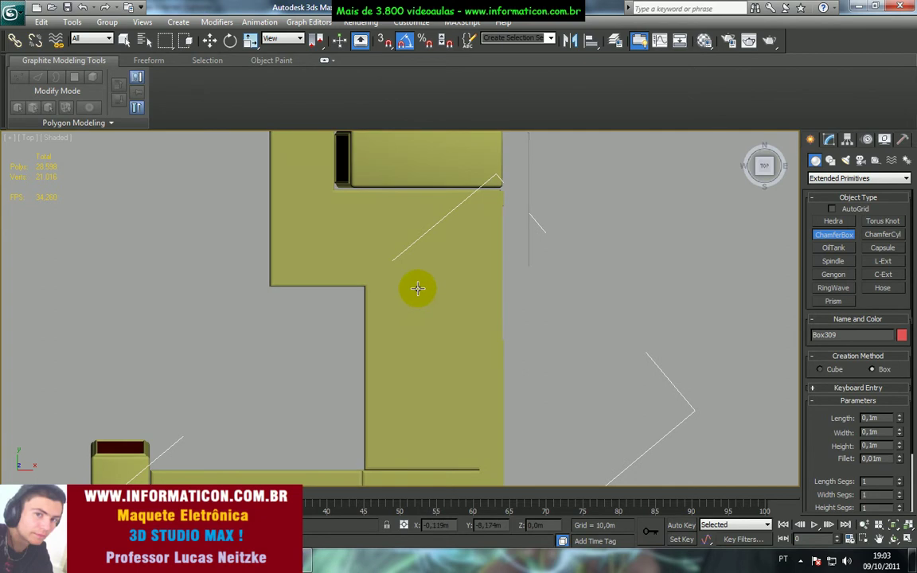
key(F3)
mouse_move(426, 301)
middle_down()
mouse_move(409, 352)
mouse_move(409, 315)
middle_up()
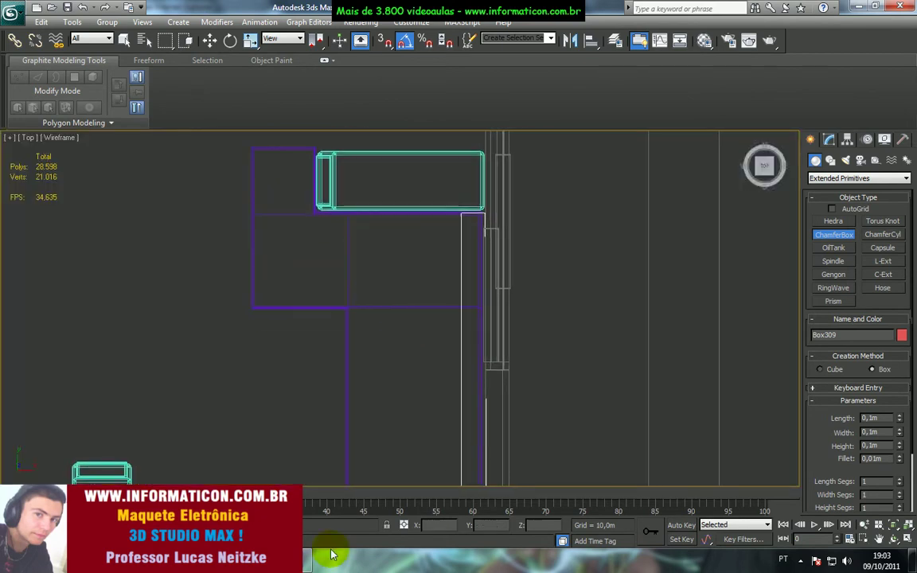
Check the sofa reference photo and draw a cushion chamfer box about 0.55 × 0.825 × 0.097 m on the seat beside the chaise.
key(alt+Tab)
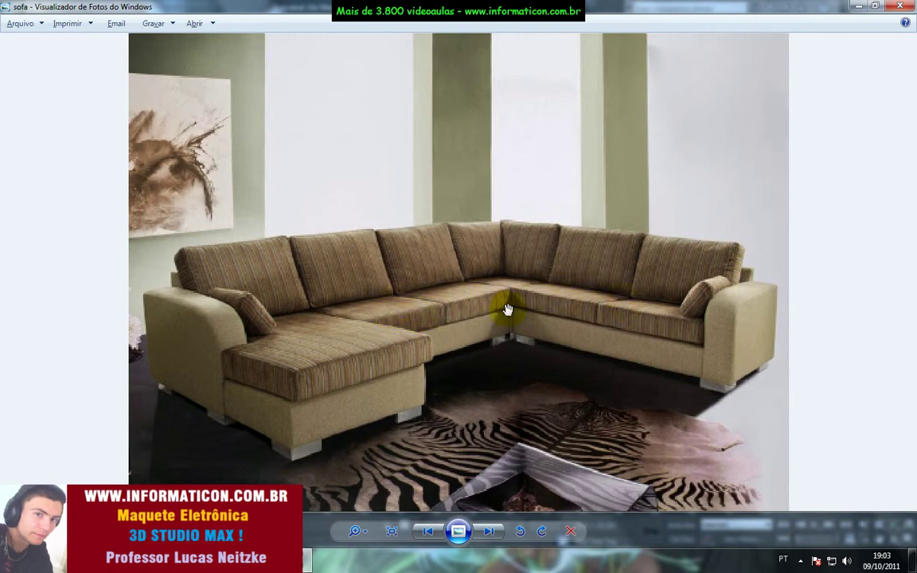
key(alt+Tab)
middle_drag(462, 286, 426, 190)
scroll(425, 262, down, 2)
middle_drag(421, 265, 427, 280)
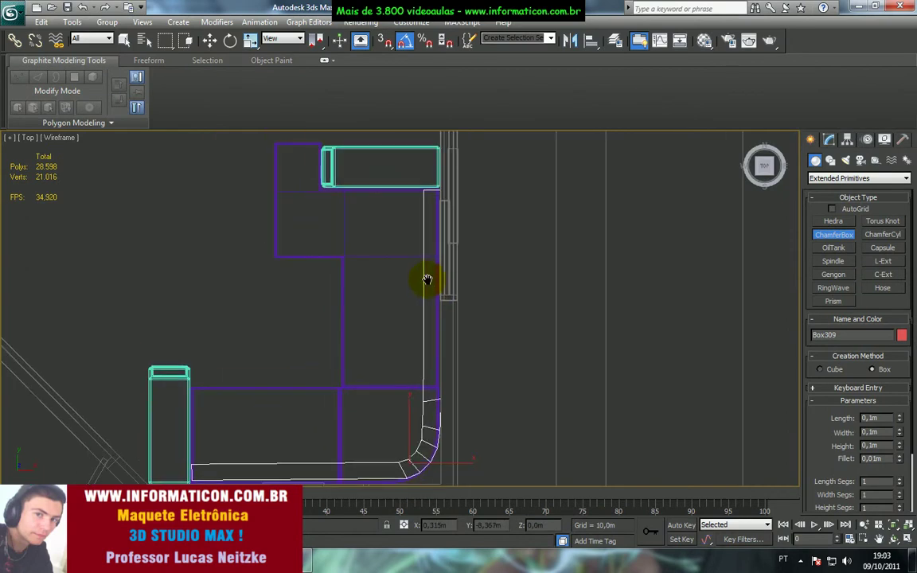
drag(434, 257, 343, 317)
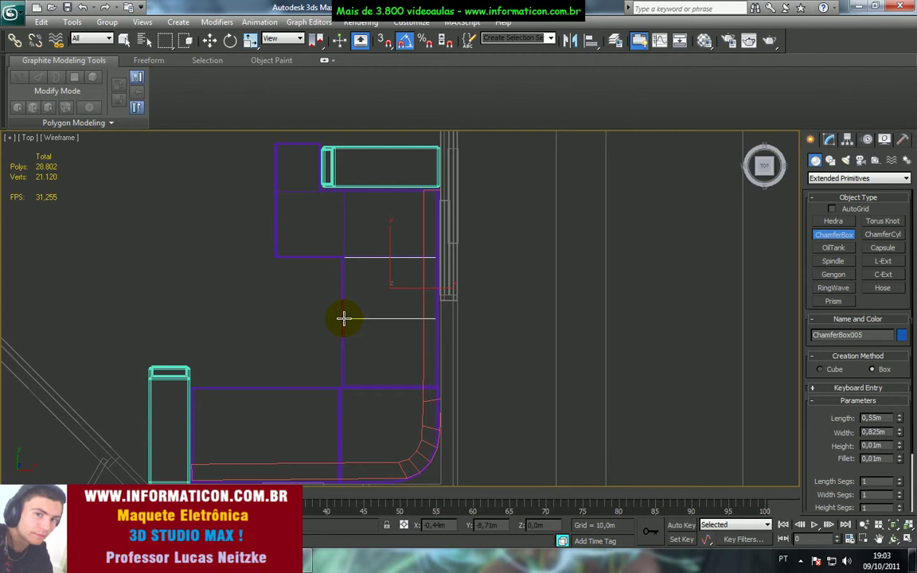
drag(343, 319, 343, 316)
click(343, 313)
Raise the cushion box onto the seat surface in the shaded perspective view, to a height of about 0.296 m.
key(w)
key(p)
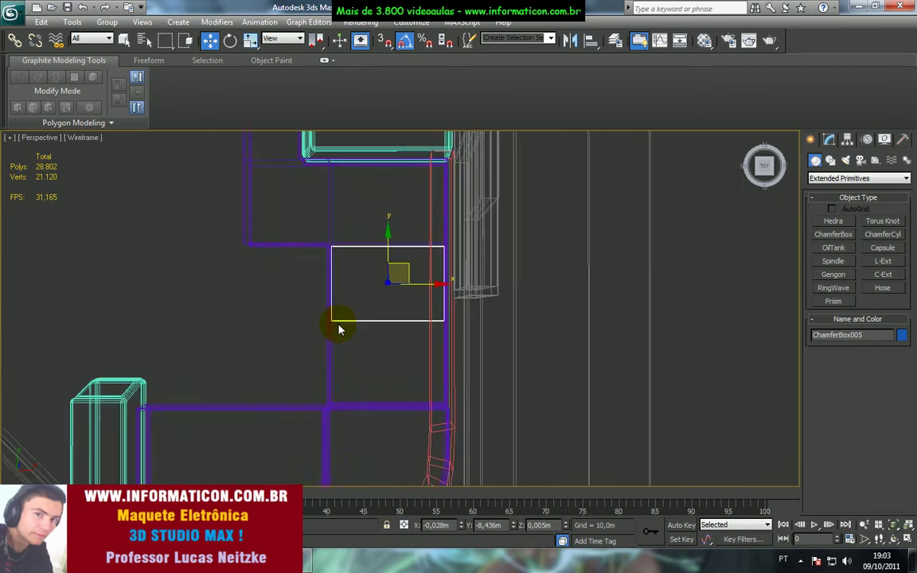
key(z)
mouse_move(347, 330)
alt+middle_down()
mouse_move(389, 344)
mouse_move(523, 255)
mouse_move(499, 325)
mouse_move(513, 342)
alt+middle_up()
key(F3)
drag(406, 317, 405, 273)
key(z)
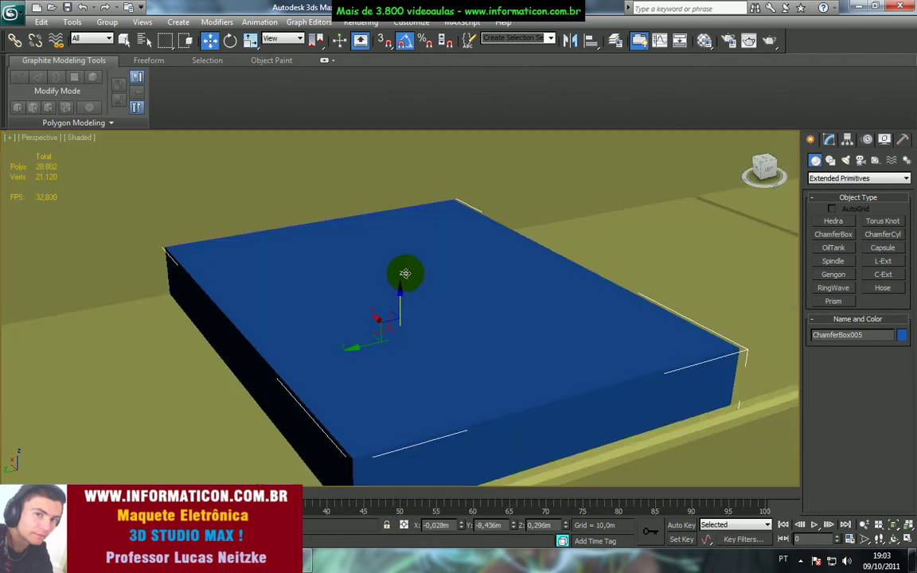
key(shift+z)
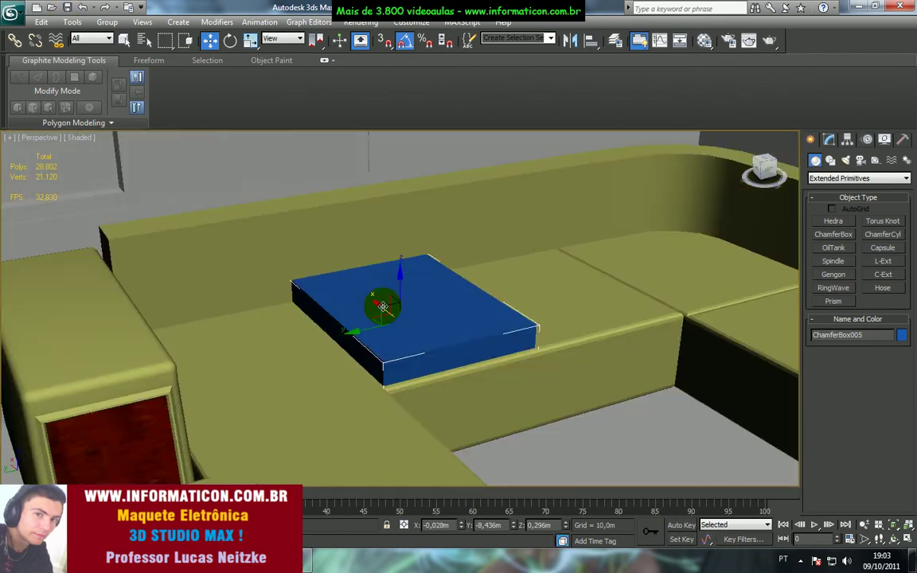
Save the scene with Save As into the autoback folder.
click(10, 11)
click(41, 154)
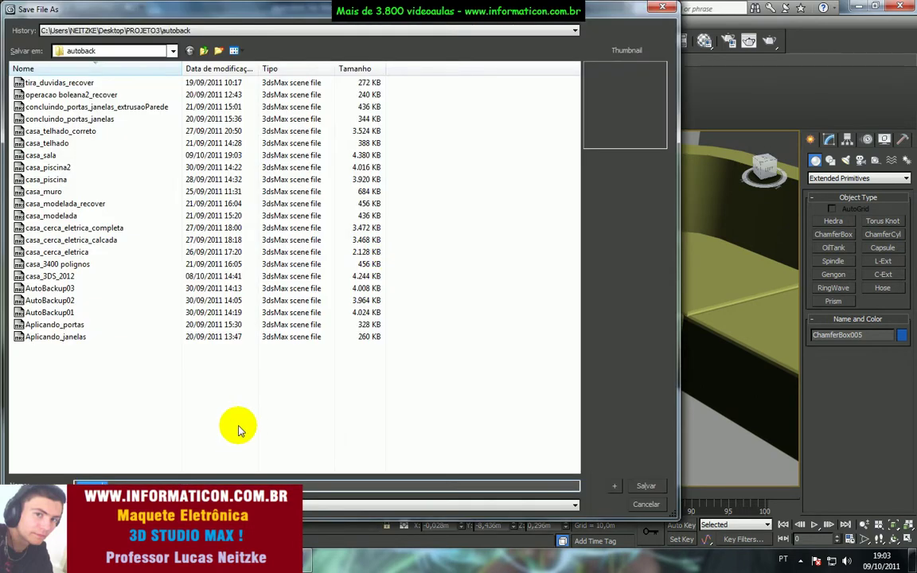
click(638, 486)
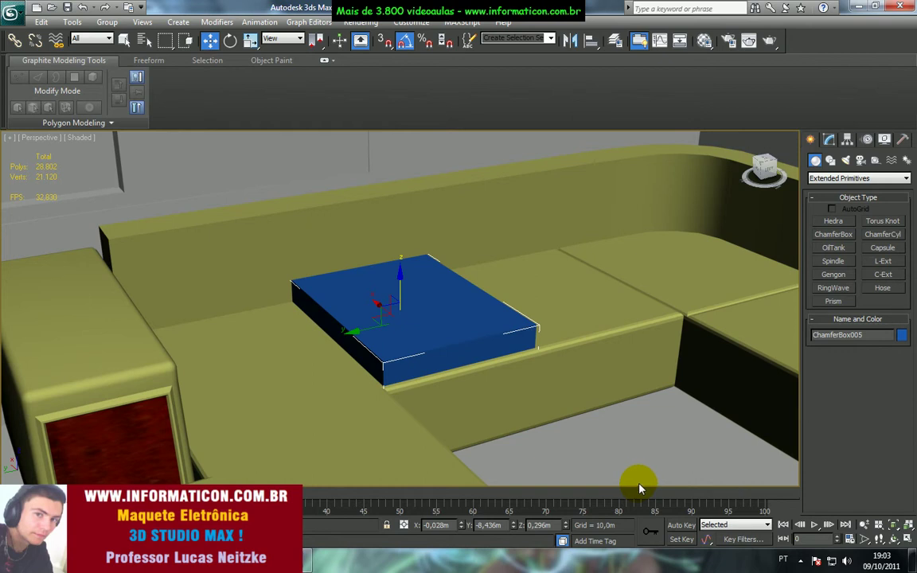
Increase the cushion's height to about 0.157 m and its fillet to 0.03 m, checking the reference photo.
click(829, 140)
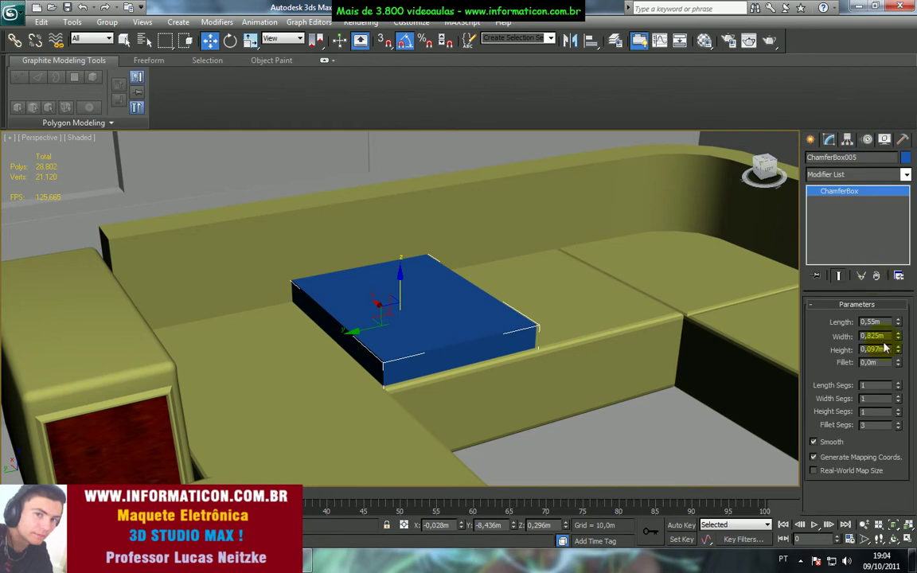
drag(898, 325, 896, 347)
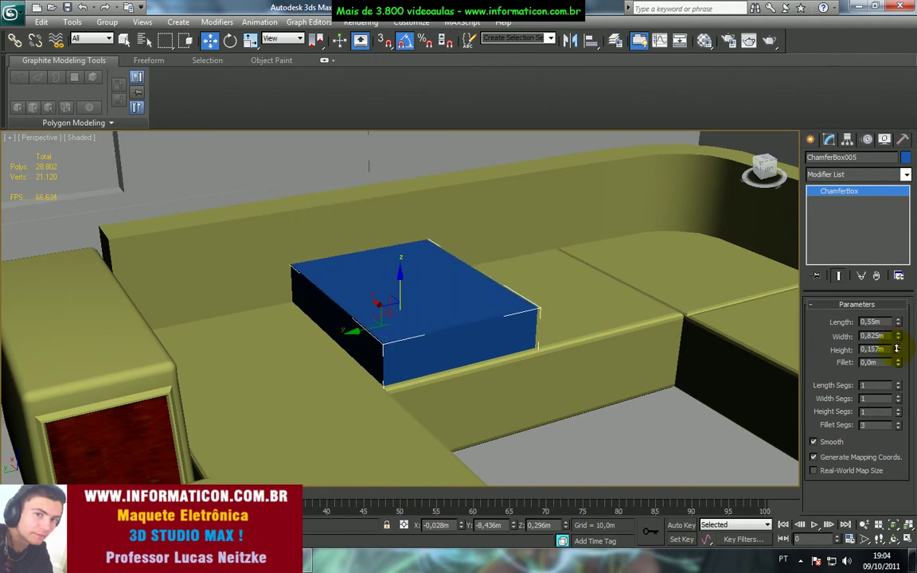
key(alt+Tab)
key(alt+Tab)
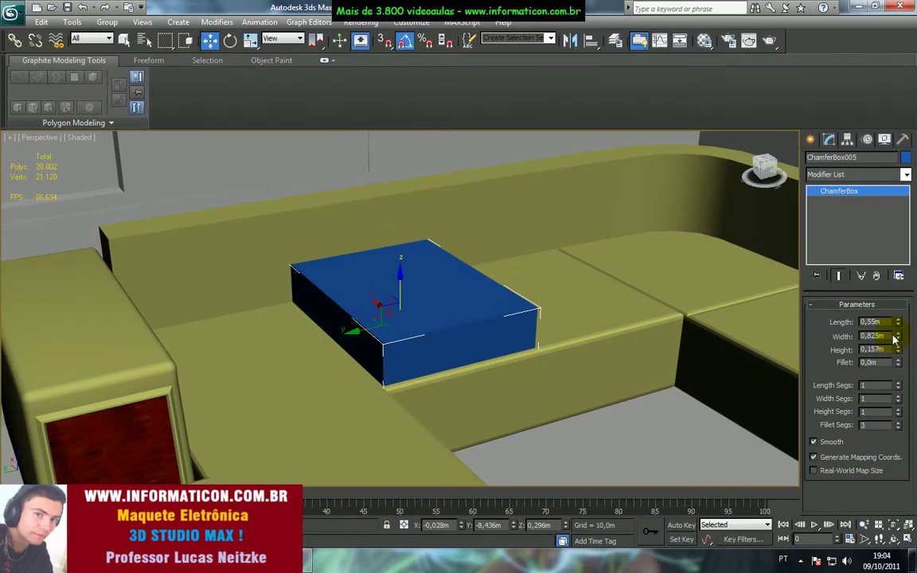
mouse_move(899, 365)
mouse_down()
mouse_move(896, 350)
mouse_move(900, 388)
mouse_up()
Show edged faces and try 3 length, 3 width and 4 height segments on the cushion, plus extra fillet segments.
key(F4)
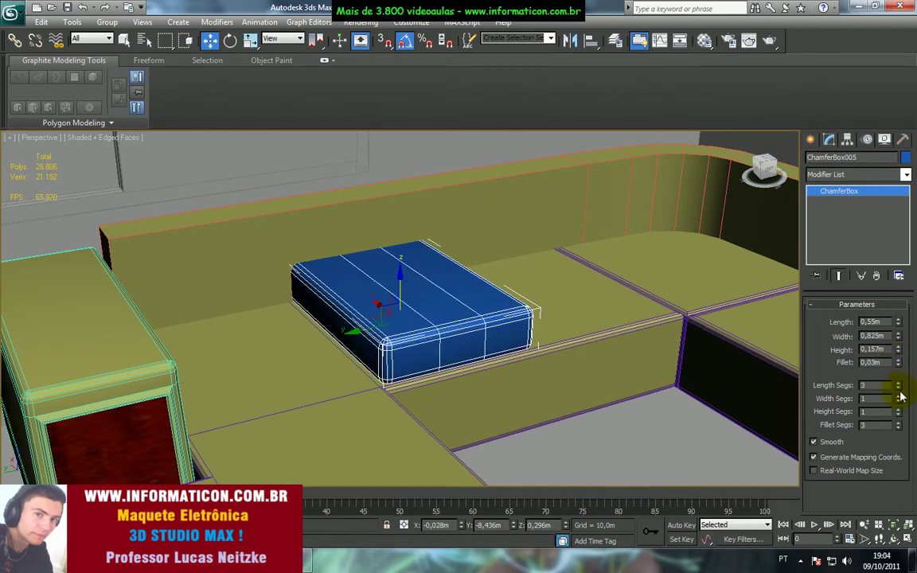
click(898, 396)
click(898, 395)
click(898, 409)
click(898, 409)
click(899, 409)
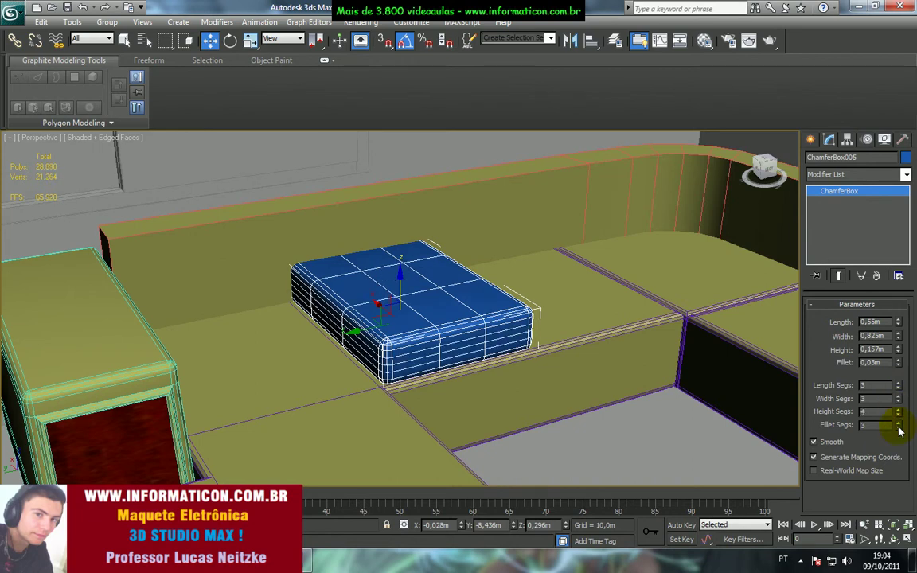
click(898, 423)
click(898, 423)
Reset the cushion's length, width and height segments to 1, set 3 fillet segments and hide the edged faces.
right_click(898, 426)
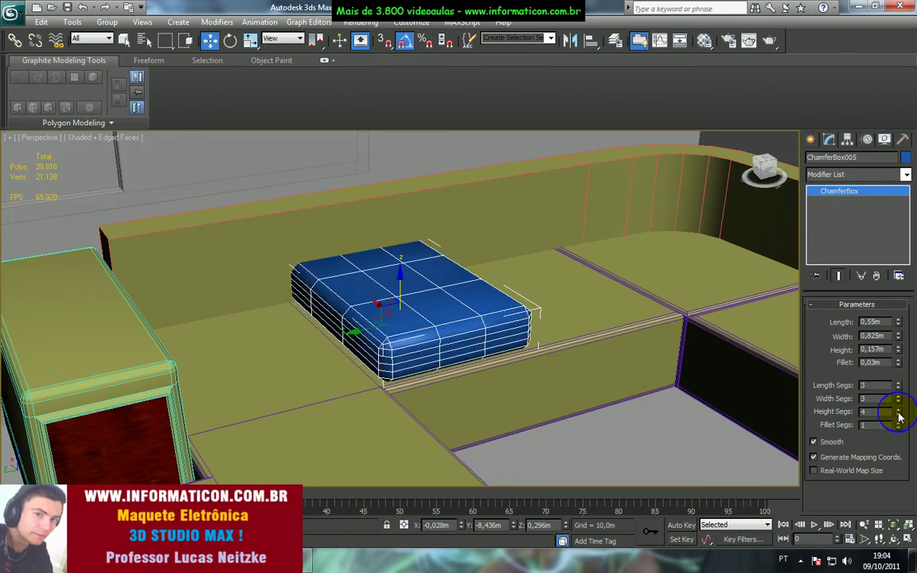
right_click(899, 413)
right_click(897, 401)
right_click(899, 386)
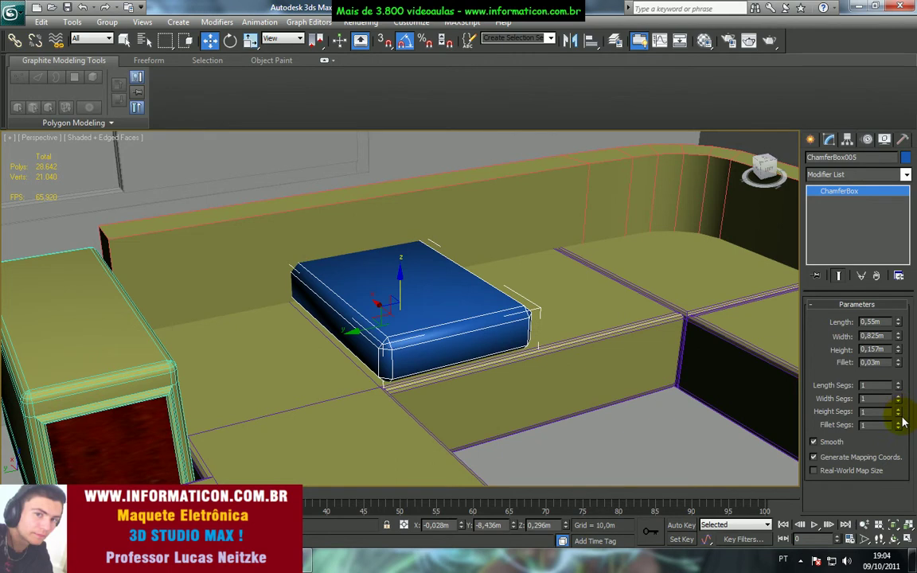
drag(901, 427, 900, 427)
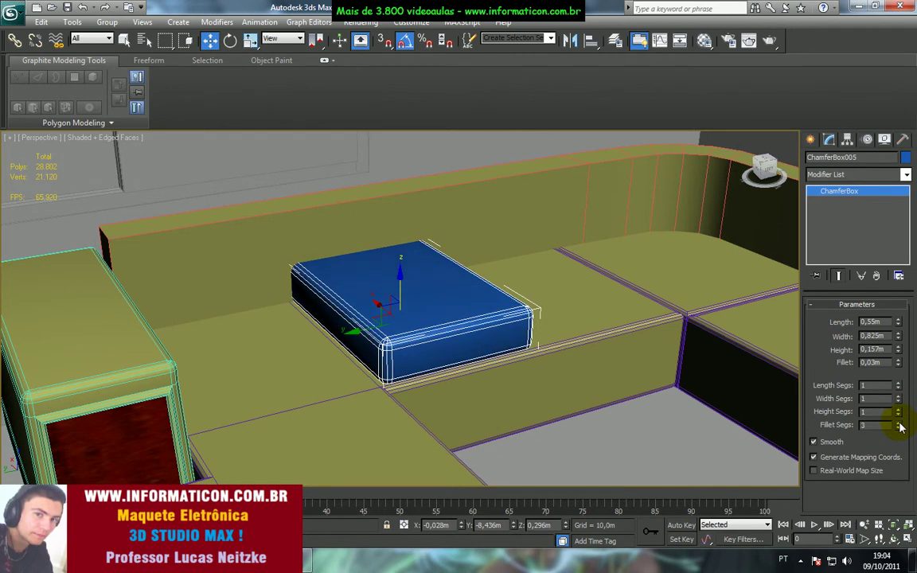
key(F4)
Render the perspective view of the cushion, close the rendered frame and look at the sofa reference photo.
scroll(614, 327, up, 4)
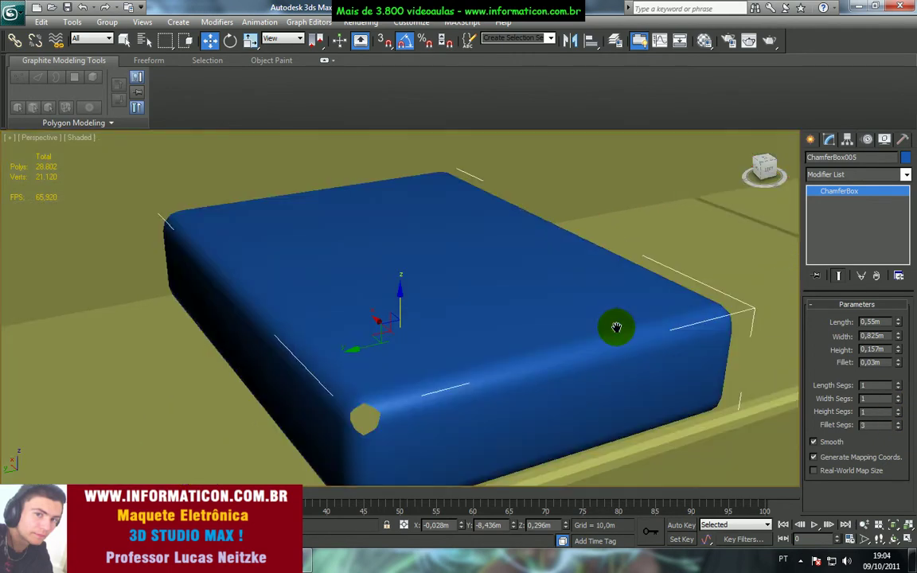
scroll(610, 328, down, 1)
alt+middle_drag(579, 346, 646, 243)
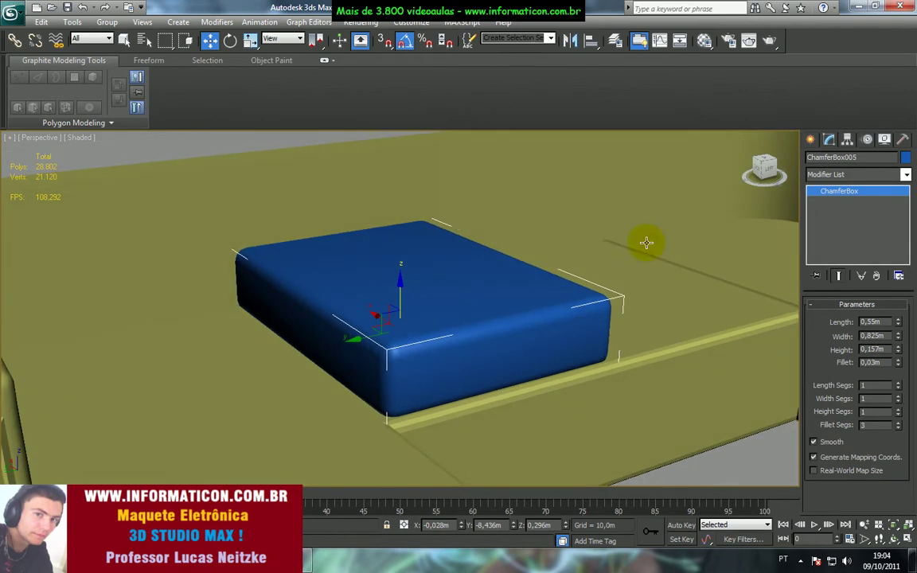
click(747, 41)
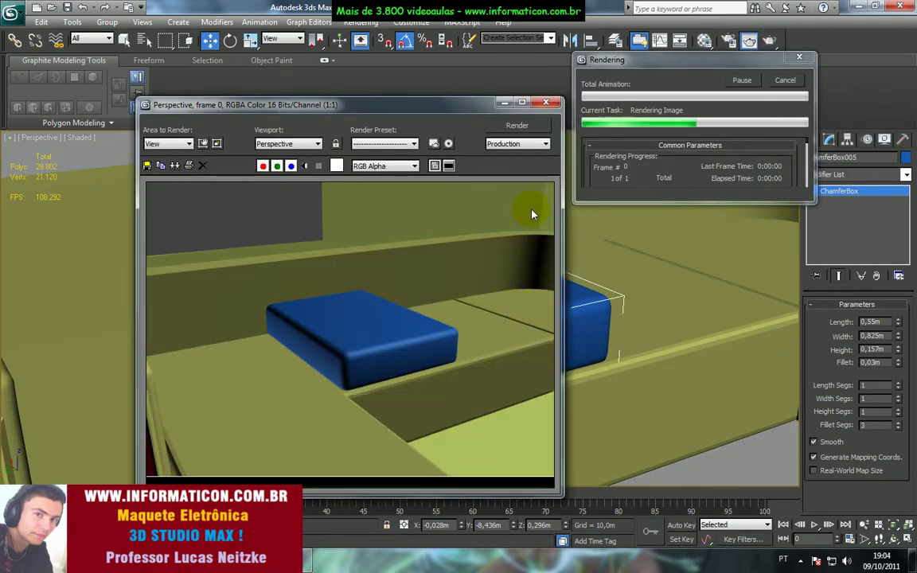
click(549, 103)
key(alt+Tab)
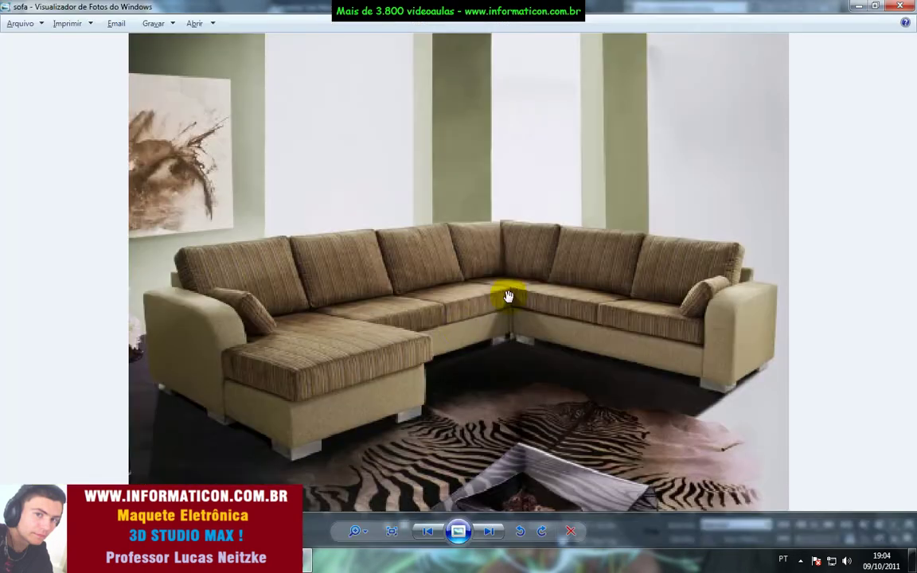
key(alt+Tab)
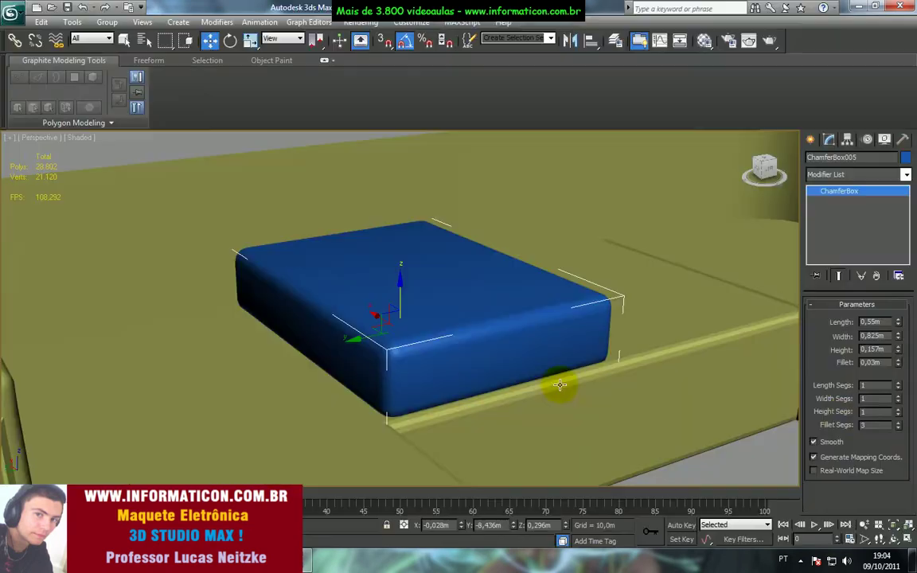
Set the cushion's fillet to 0.02 m and its fillet segments to 2.
drag(895, 368, 901, 367)
click(898, 360)
click(898, 427)
Render the perspective view of the cushion with its smaller fillet and close the rendered frame.
alt+middle_drag(683, 407, 680, 318)
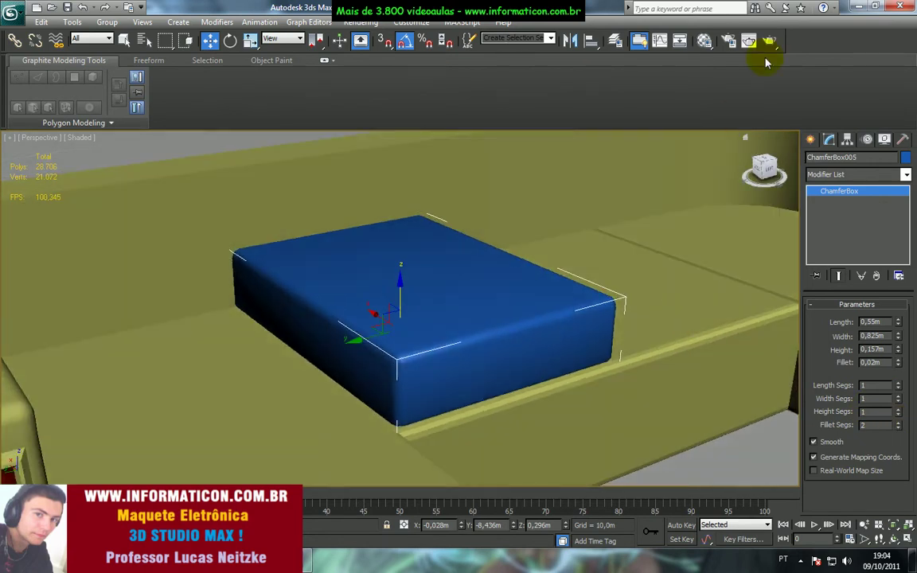
click(749, 41)
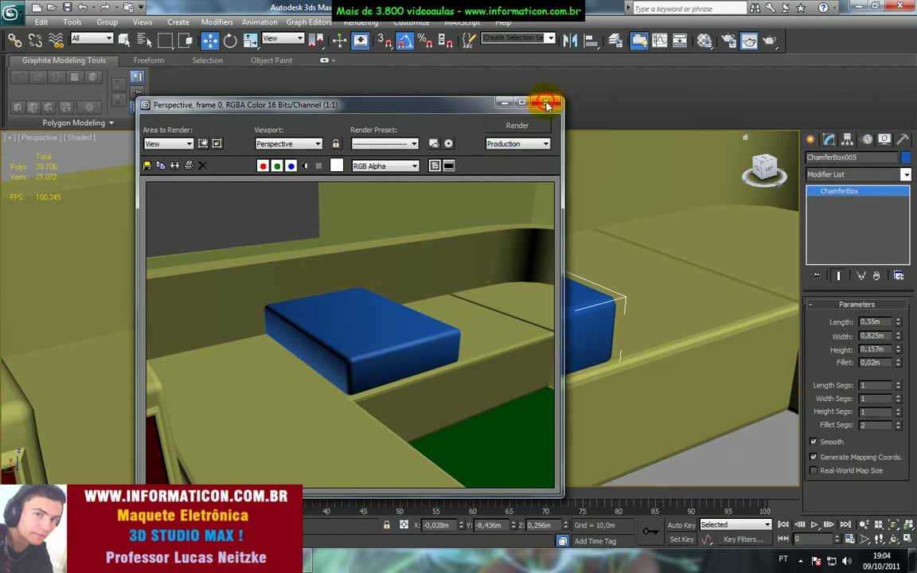
click(546, 105)
Show edged faces and compare the cushion on the seat with the sofa reference photo.
key(z)
key(F4)
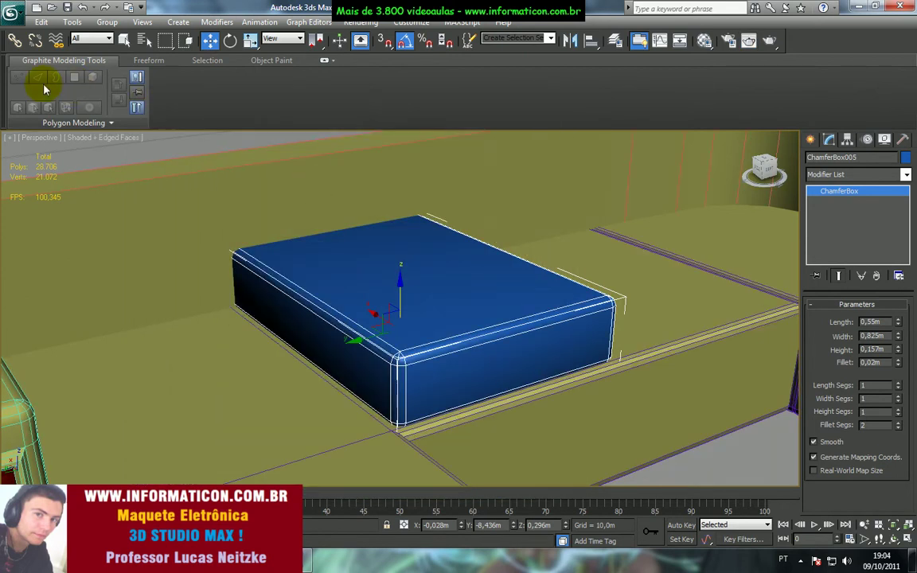
scroll(266, 276, down, 5)
key(alt+Tab)
key(alt+Tab)
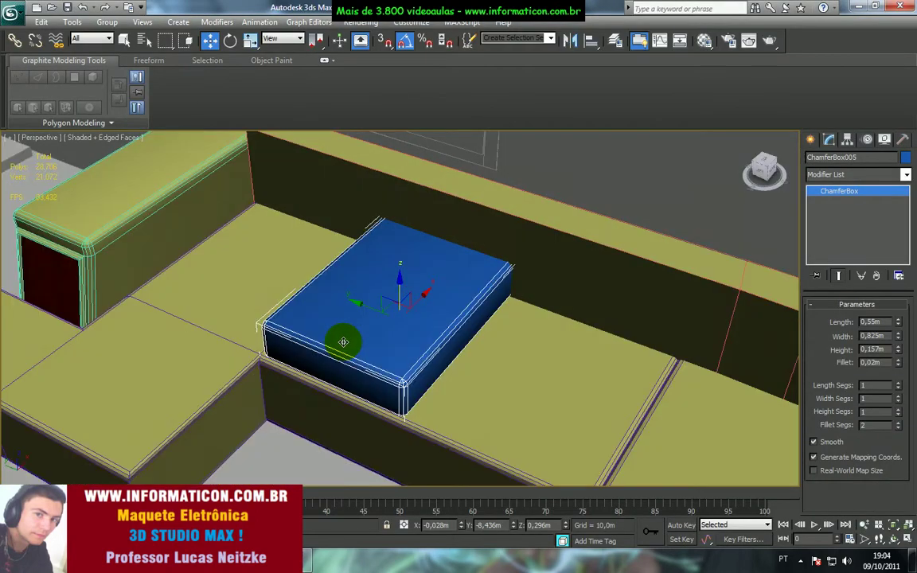
alt+middle_drag(343, 342, 374, 323)
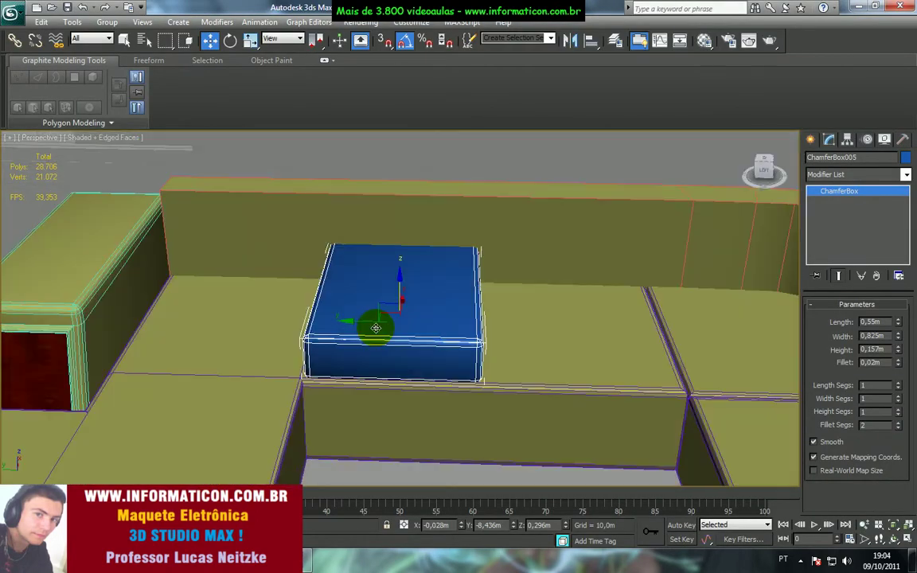
Examine the seat cushion's proportions from several angles against the cushions in the sofa reference photo.
middle_drag(570, 347, 438, 367)
key(alt+Tab)
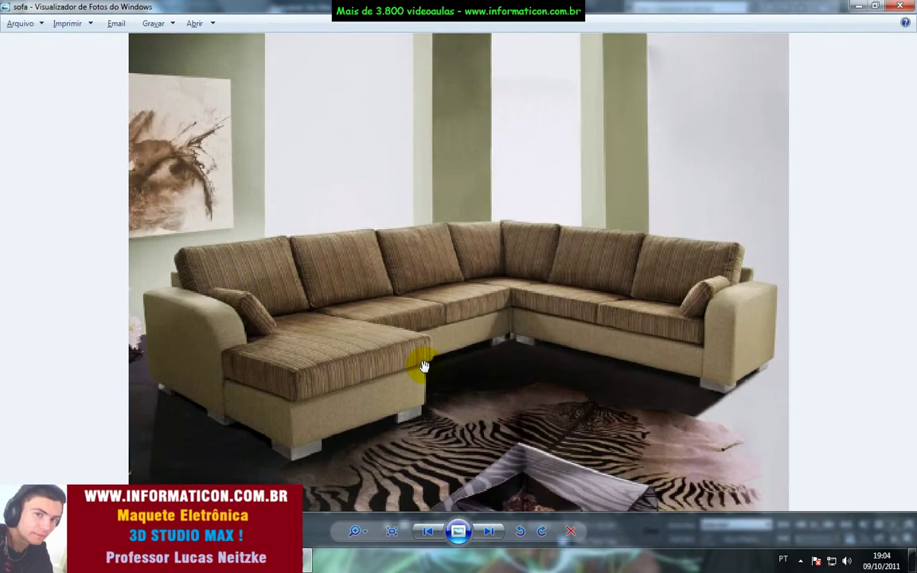
key(alt+Tab)
key(alt+Tab)
key(alt+Tab)
scroll(390, 346, up, 1)
scroll(389, 356, down, 2)
alt+middle_drag(389, 358, 352, 280)
scroll(404, 351, down, 2)
scroll(430, 344, up, 4)
scroll(430, 344, down, 4)
scroll(407, 351, up, 2)
scroll(379, 358, up, 3)
scroll(378, 358, down, 2)
Set the cushion's width to 0.715 m, shift it back into place on the seat and compare it with the reference photo.
mouse_move(898, 336)
mouse_down()
mouse_move(895, 361)
mouse_move(897, 346)
mouse_up()
drag(327, 275, 317, 296)
key(alt+Tab)
key(alt+Tab)
alt+middle_drag(475, 368, 526, 321)
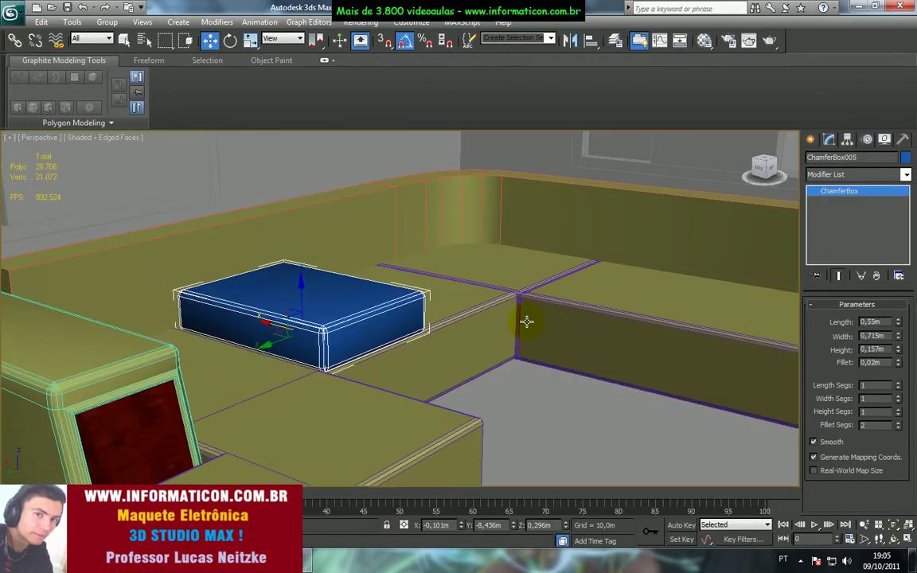
Hide the edged faces and nudge the cushion along X until it lines up with the front edge of the seat.
key(F4)
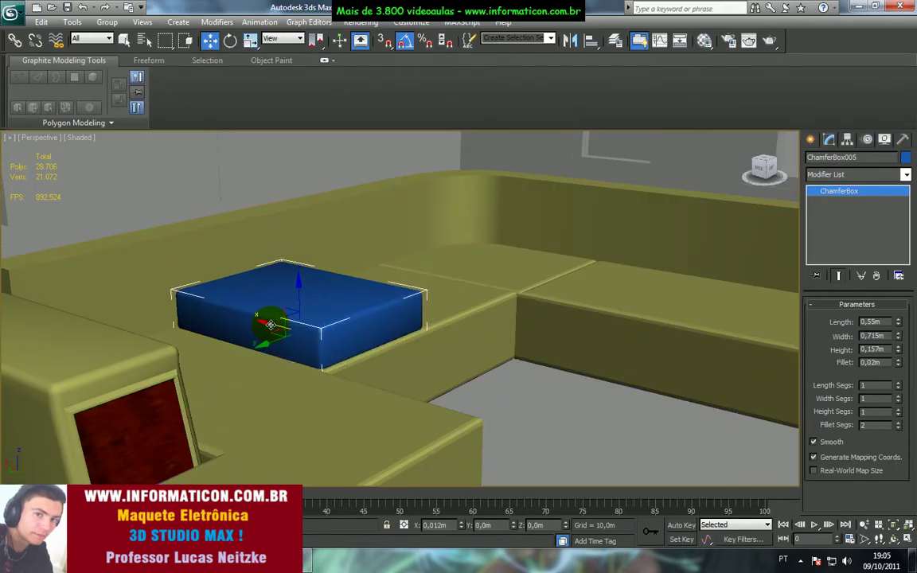
drag(272, 326, 272, 327)
alt+middle_drag(274, 326, 301, 410)
alt+middle_drag(283, 355, 265, 318)
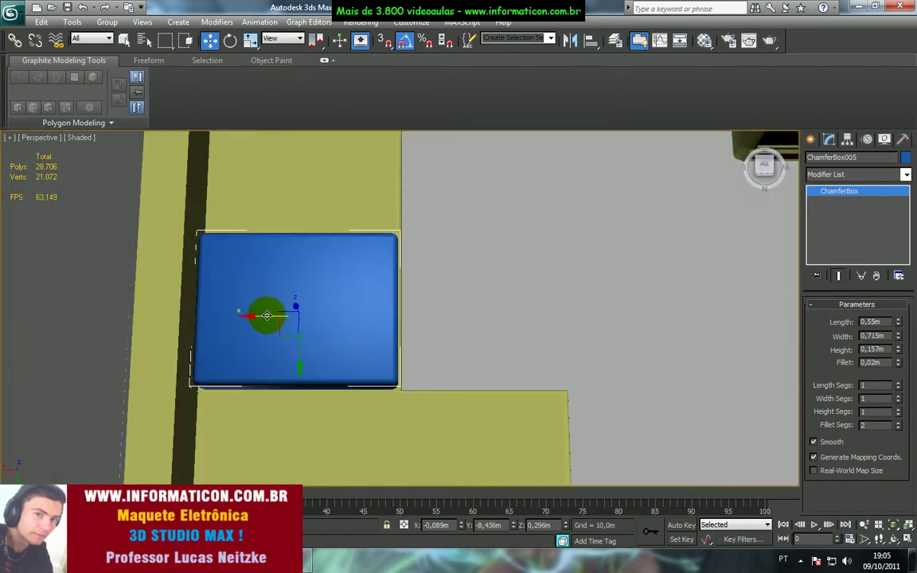
key(r)
key(w)
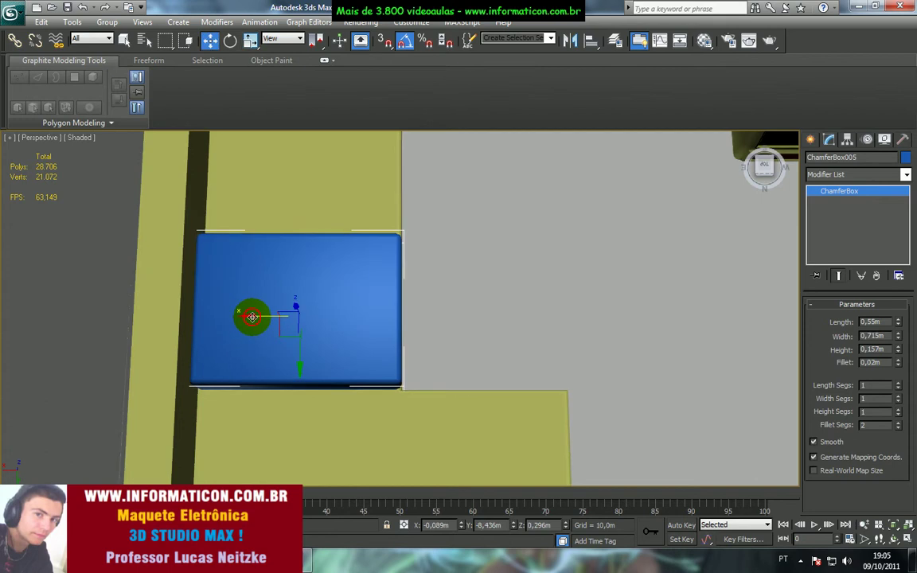
alt+middle_drag(409, 332, 334, 250)
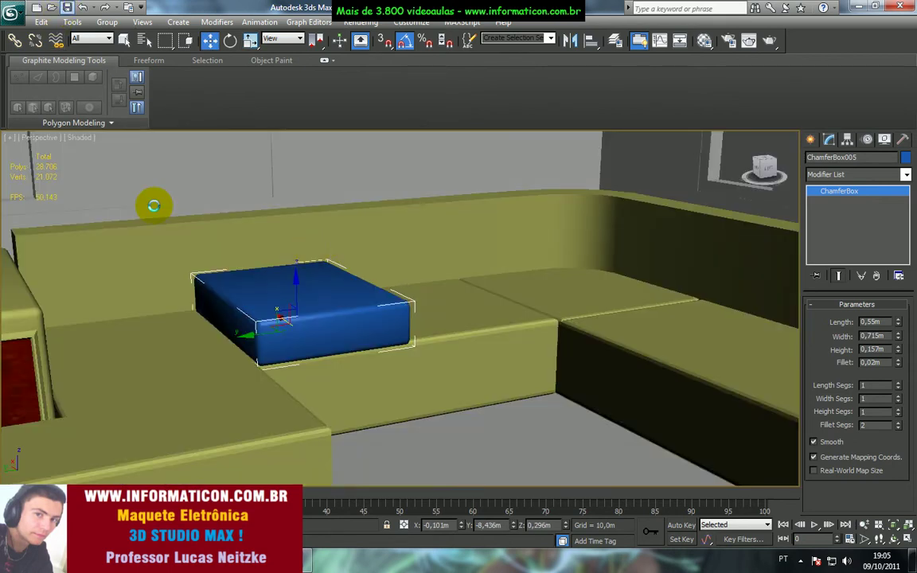
alt+middle_drag(279, 316, 288, 333)
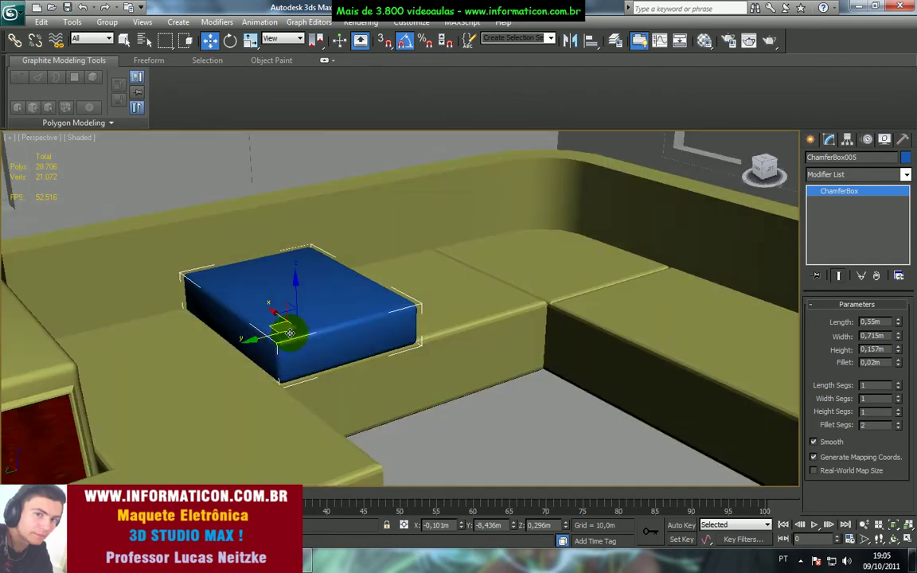
drag(275, 310, 272, 309)
alt+middle_drag(272, 310, 436, 378)
Copy the cushion along Y to sit directly beside the original on the seat, checking the layout against the reference photo.
key(alt+Tab)
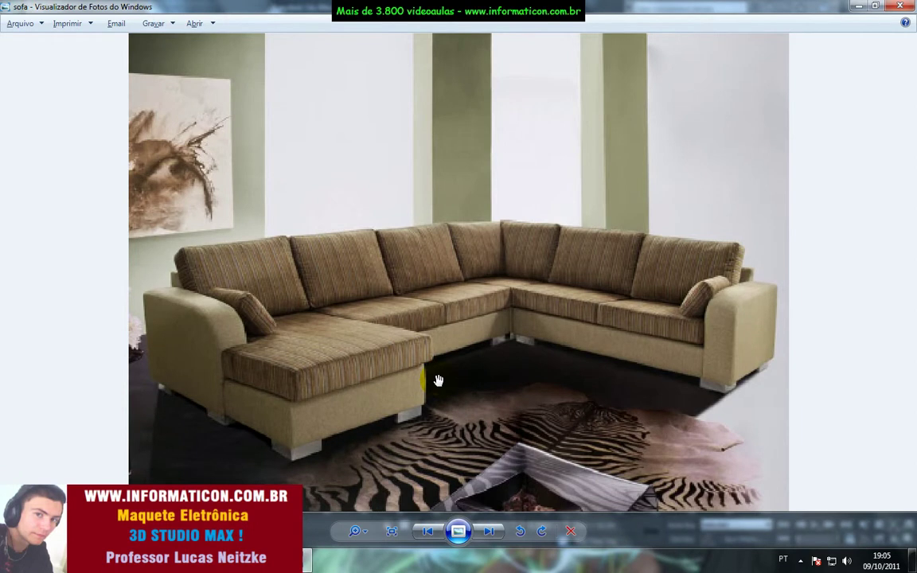
key(alt+Tab)
alt+middle_drag(445, 323, 327, 311)
mouse_move(256, 326)
shift+mouse_down()
mouse_move(419, 323)
mouse_move(402, 331)
shift+mouse_up()
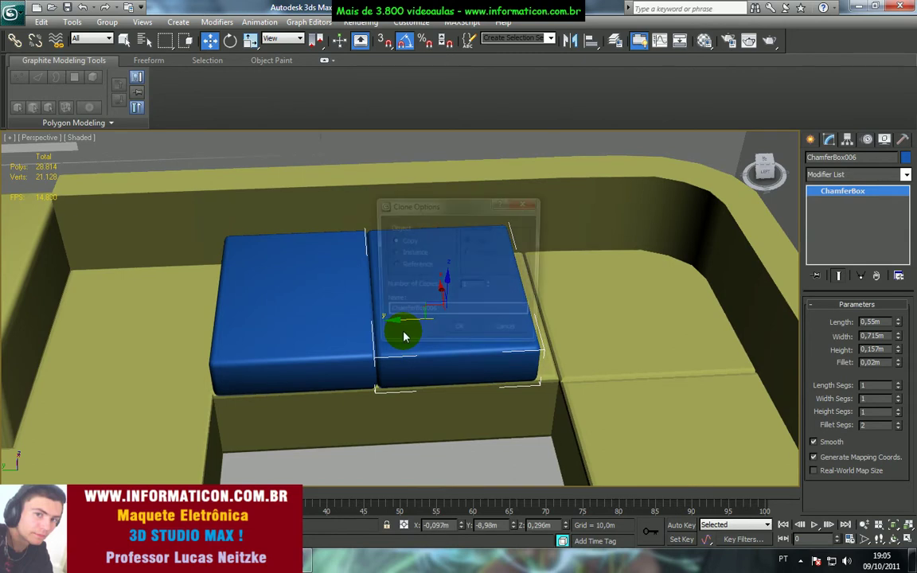
click(440, 333)
key(alt+Tab)
key(alt+Tab)
alt+middle_drag(419, 355, 409, 334)
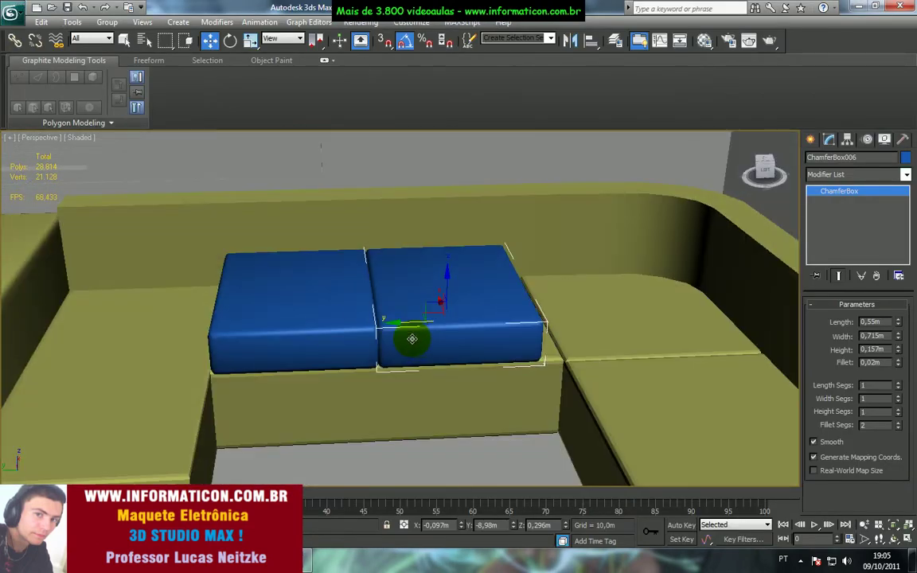
Select both cushions and scale them along Y to about 103% so they fill the seat base.
ctrl+click(323, 322)
key(r)
drag(318, 303, 328, 306)
key(w)
key(r)
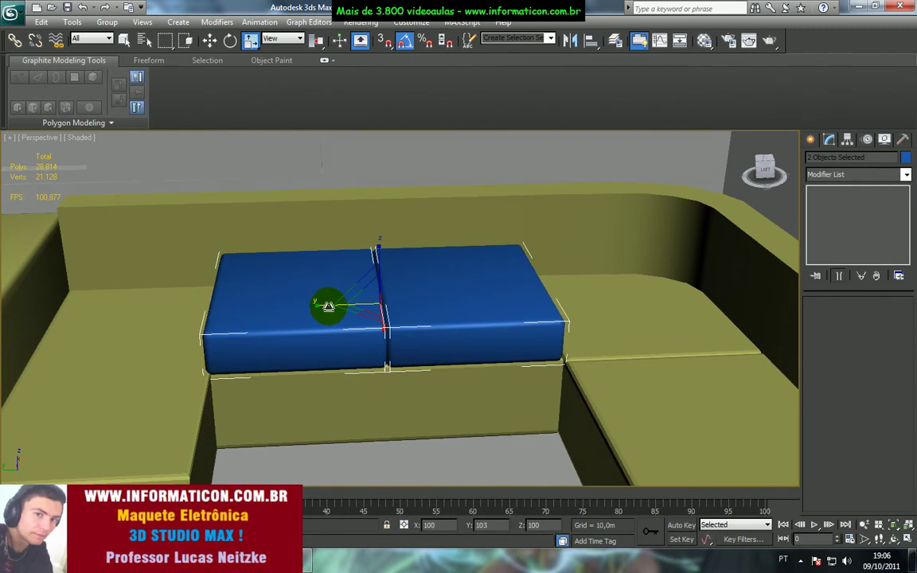
key(w)
alt+middle_drag(328, 306, 355, 317)
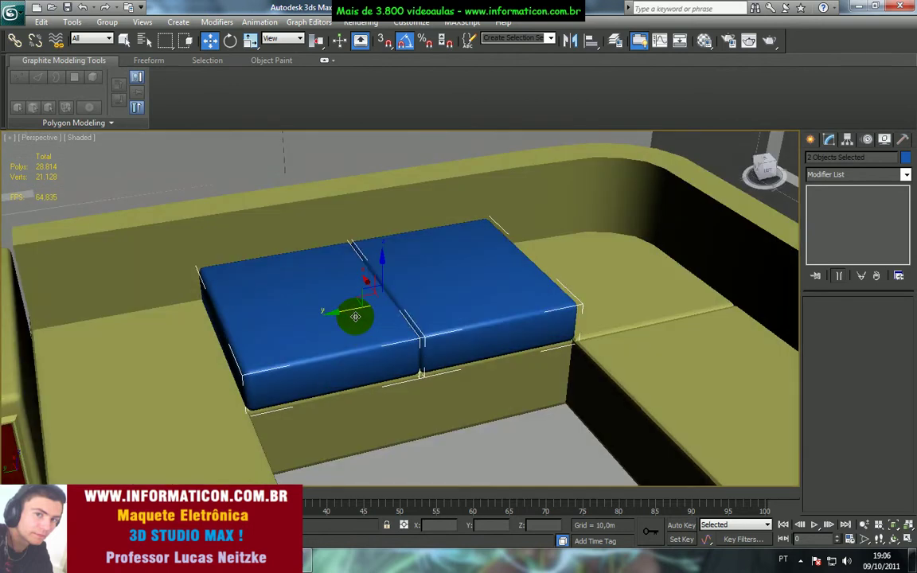
Make a copy of the two cushions, rotated a quarter turn about the vertical axis.
mouse_move(356, 316)
mouse_down()
mouse_move(279, 286)
mouse_move(322, 303)
mouse_up()
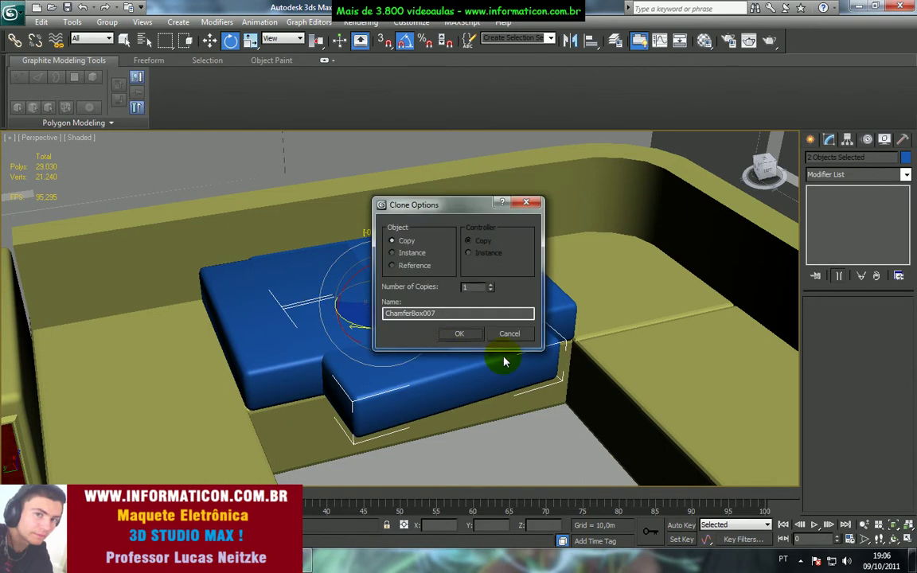
click(459, 333)
drag(382, 327, 386, 333)
key(w)
Move the rotated cushion pair in the top view onto the other arm of the sofa, between the corner and the armrest.
scroll(475, 373, down, 6)
key(t)
key(z)
scroll(451, 347, down, 3)
scroll(451, 347, down, 5)
drag(420, 287, 371, 336)
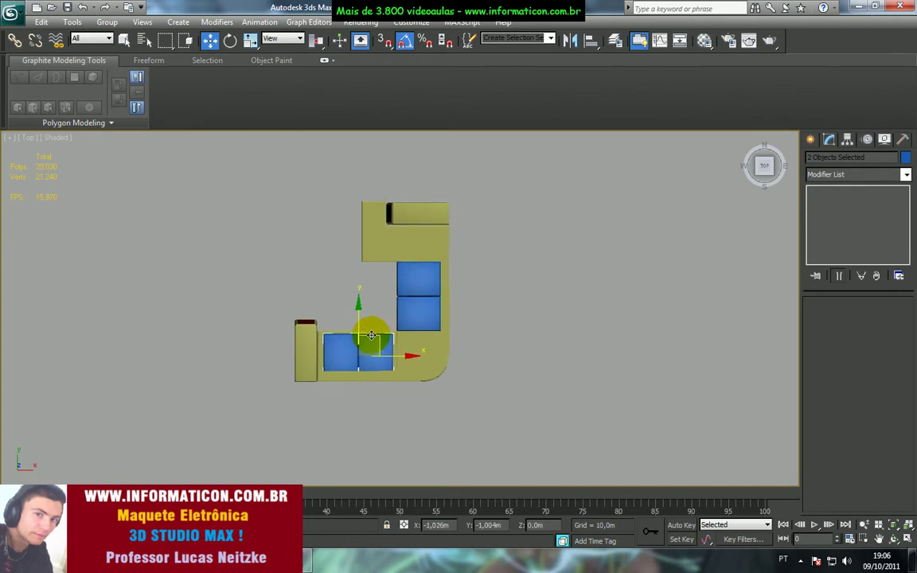
Scale the rotated cushion pair along X to suit its seat and shift it along X beside the armrest.
key(z)
key(r)
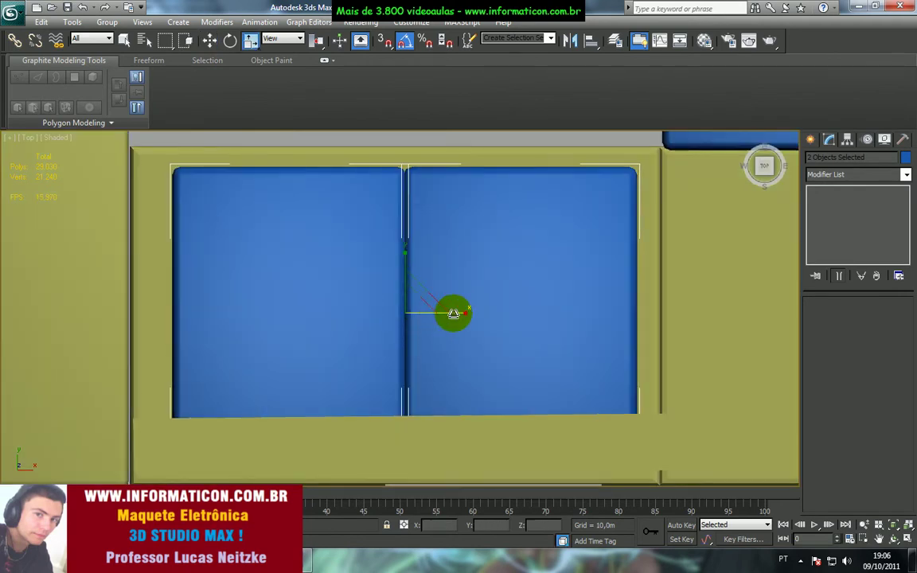
drag(457, 313, 416, 294)
key(w)
key(p)
scroll(413, 312, down, 4)
mouse_move(420, 318)
alt+middle_down()
mouse_move(602, 281)
mouse_move(695, 242)
mouse_move(517, 309)
mouse_move(431, 325)
alt+middle_up()
drag(384, 338, 366, 317)
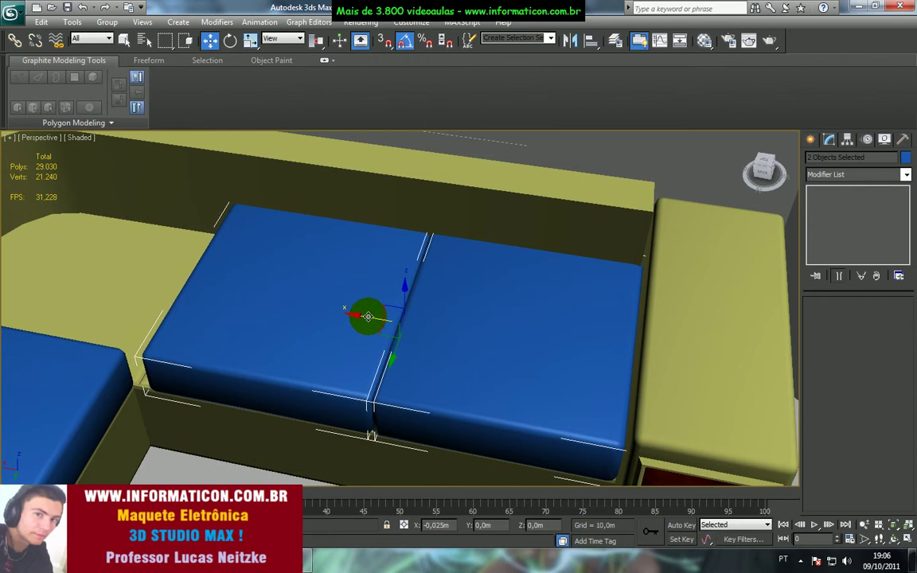
Widen the cushion pair further along X and reposition it to fill the seat between the corner and the armrest.
key(r)
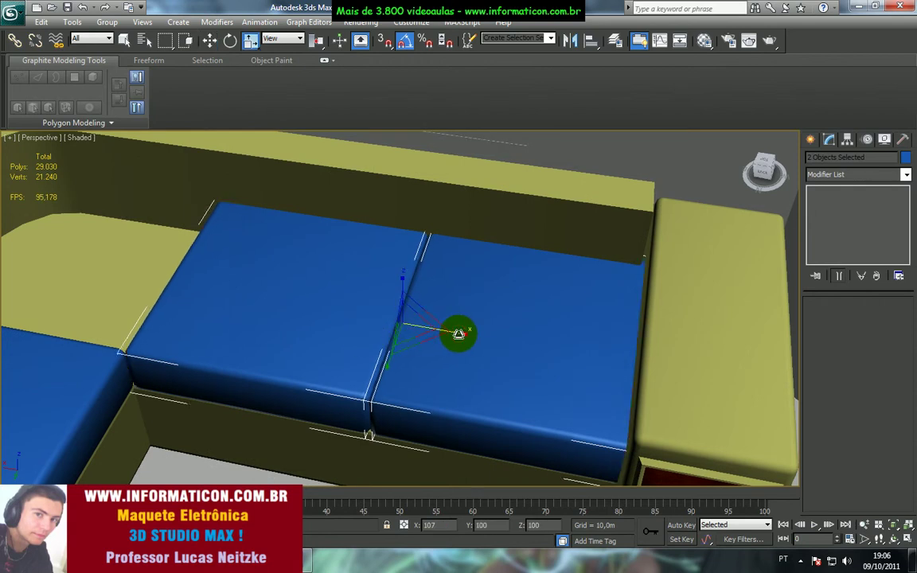
drag(455, 334, 458, 327)
key(w)
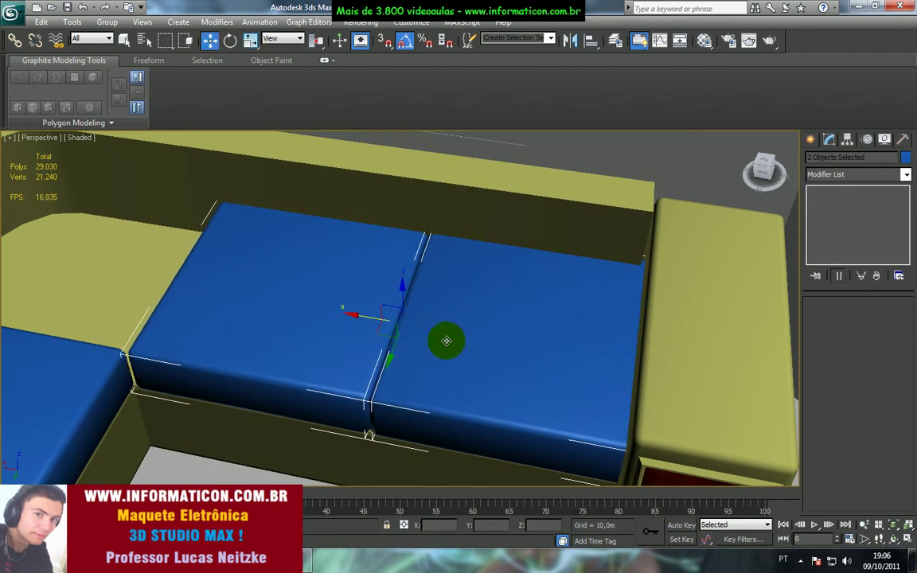
mouse_move(374, 321)
mouse_down()
mouse_move(358, 322)
mouse_move(369, 324)
mouse_up()
key(r)
drag(445, 327, 445, 328)
key(w)
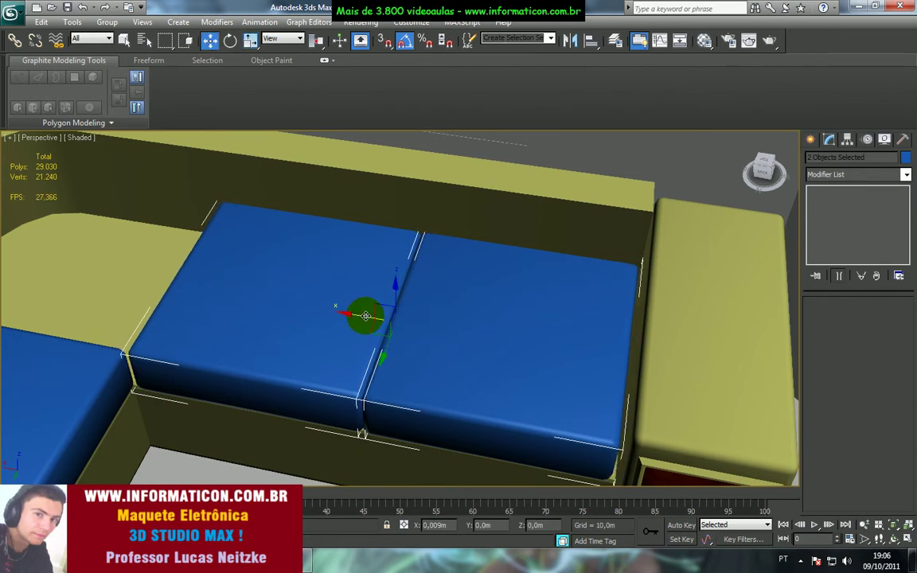
alt+middle_drag(368, 317, 391, 300)
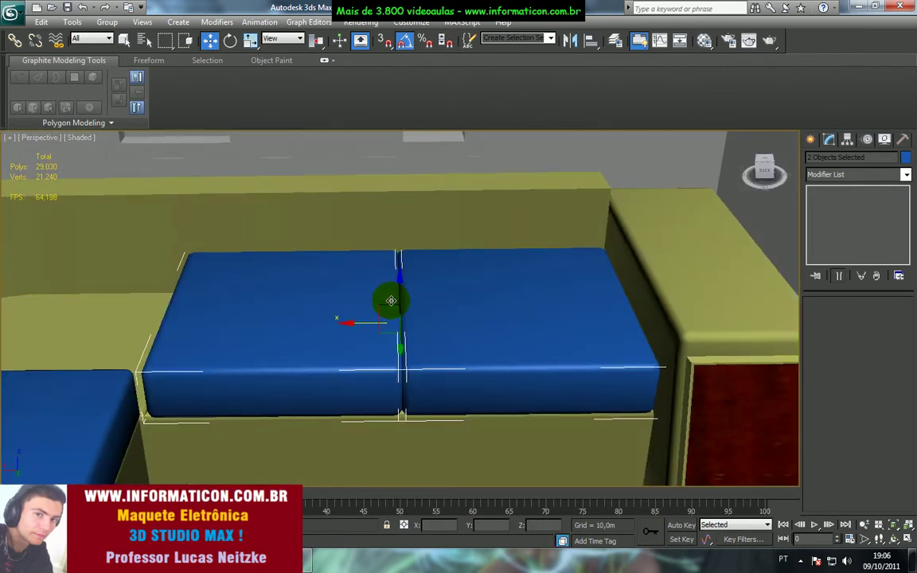
drag(357, 323, 341, 321)
Fine-tune the cushion pair's fit along X beside the wood-panelled armrest, viewing it from the front.
key(w)
alt+middle_drag(341, 321, 325, 290)
key(r)
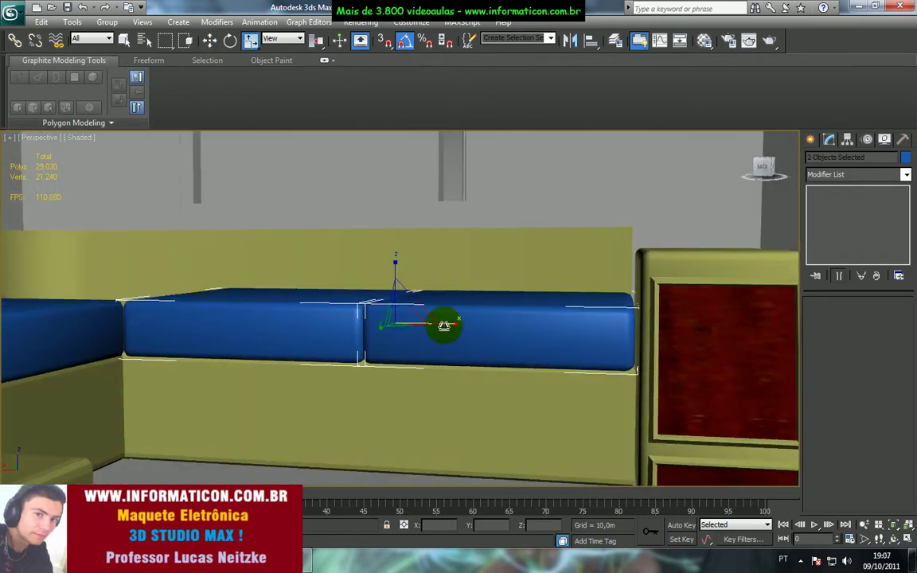
drag(448, 323, 447, 321)
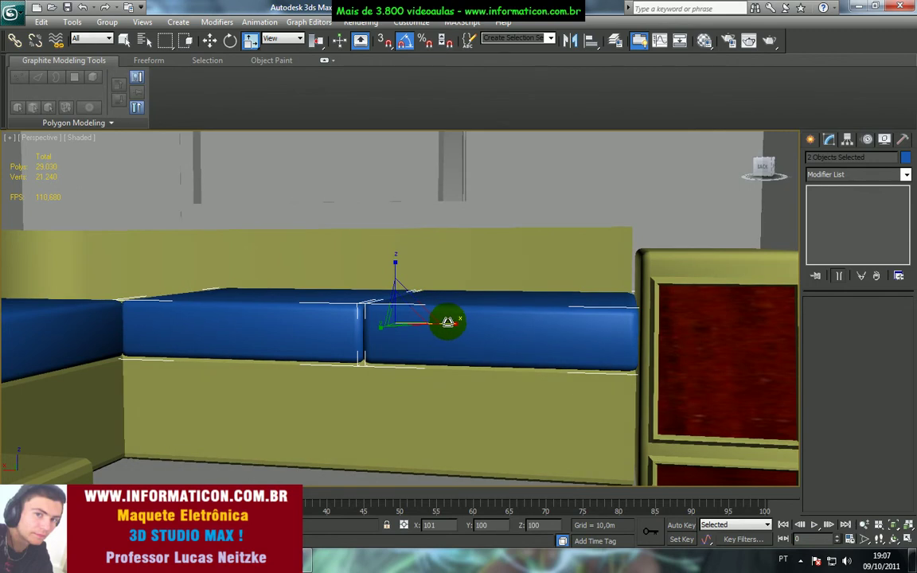
key(w)
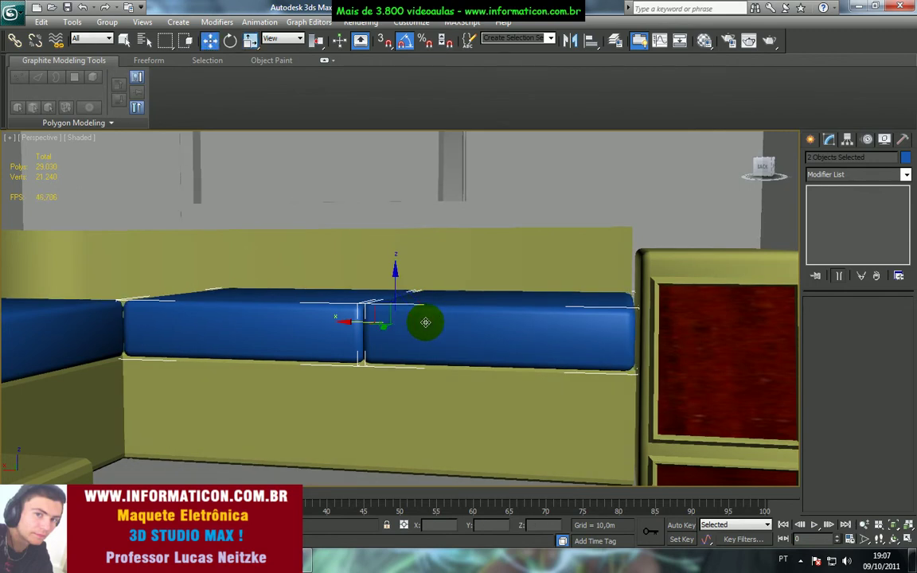
drag(362, 321, 364, 317)
alt+middle_drag(365, 321, 493, 464)
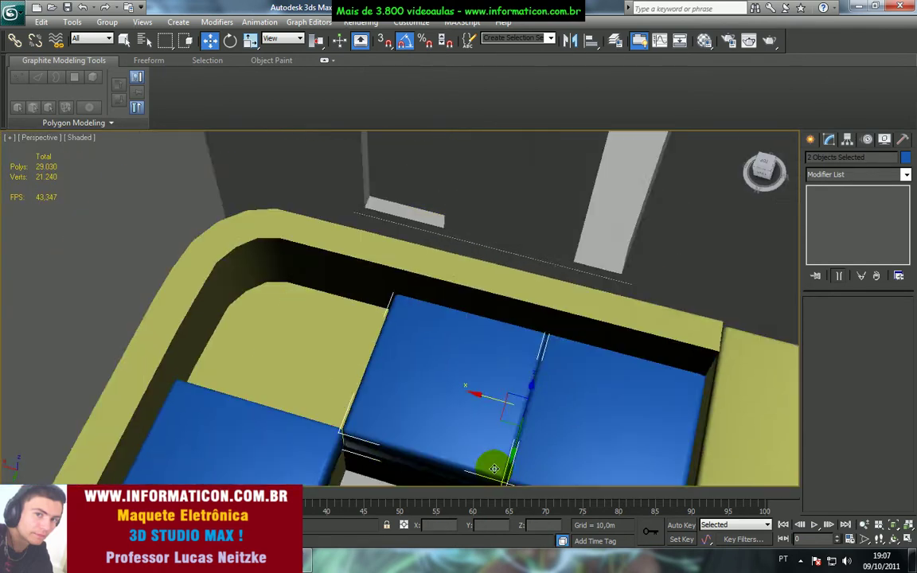
key(alt+Tab)
key(alt+Tab)
alt+middle_drag(446, 418, 498, 379)
shift+drag(538, 378, 374, 335)
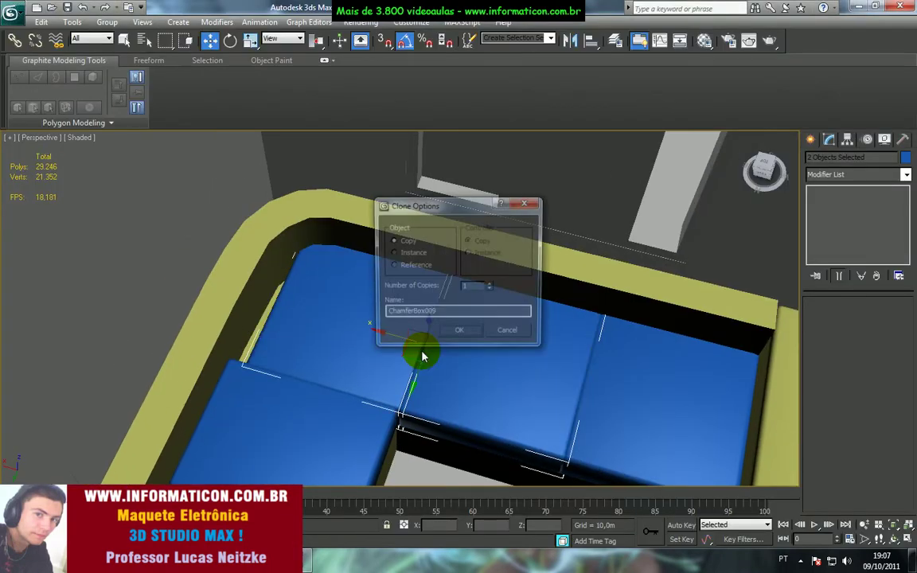
click(517, 335)
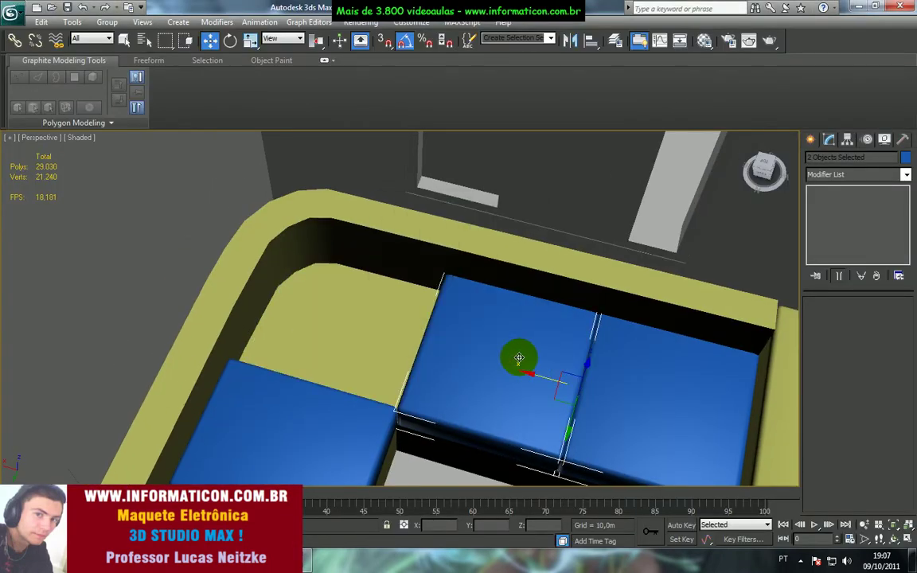
Copy the single cushion nearest the corner along X into the empty corner seat and nudge it into line with its neighbours.
click(518, 357)
drag(501, 372, 312, 327)
click(462, 332)
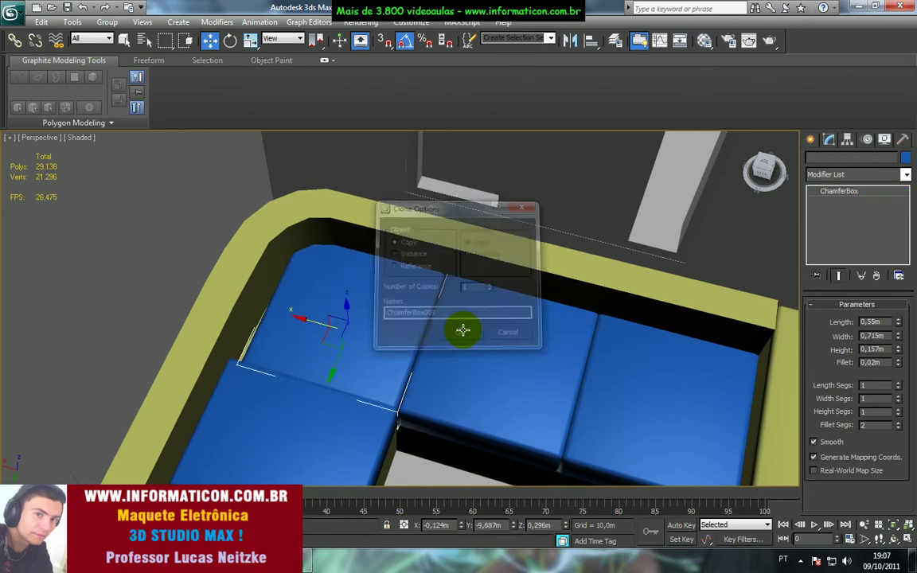
middle_drag(359, 317, 344, 347)
drag(341, 317, 335, 315)
alt+middle_drag(336, 315, 389, 345)
click(297, 294)
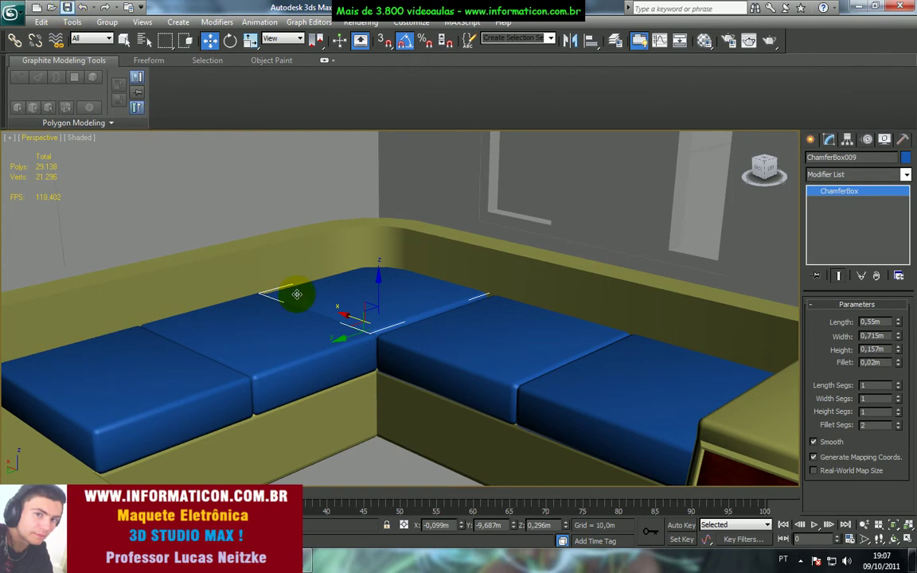